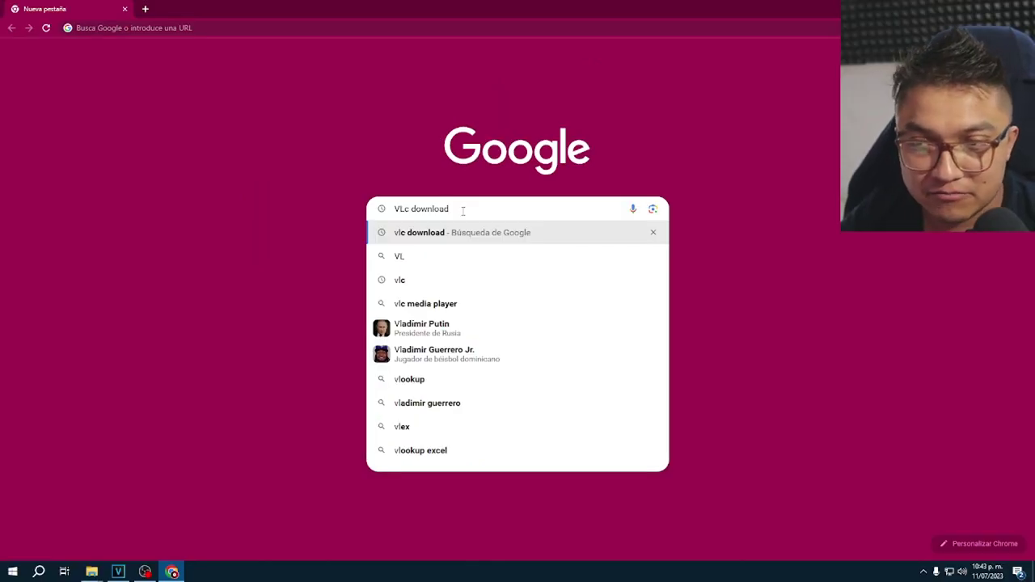
Step: Search Google for the VLC download and download VLC for Windows from the VideoLAN site
{"action": "key", "text": "Return"}
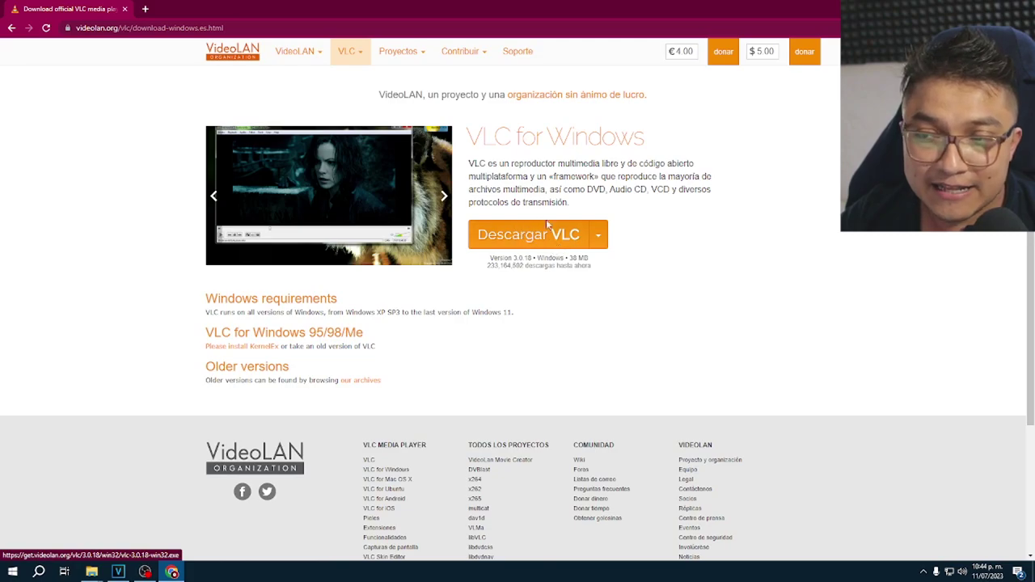
{"action": "left_click", "coordinate": [526, 240]}
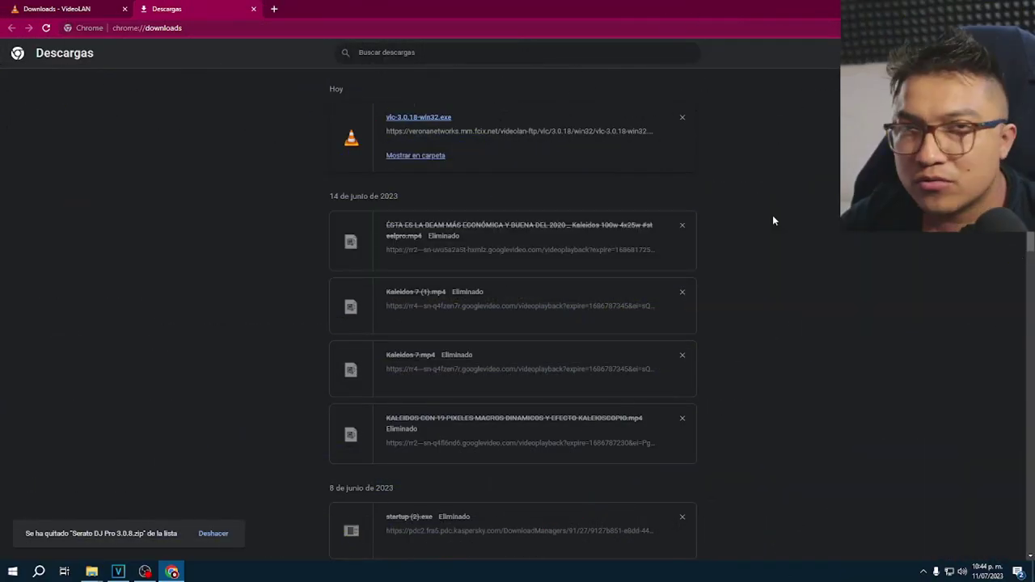
Step: Run the downloaded vlc-3.0.18-win32.exe installer in Español and proceed past the welcome page and licence agreement
{"action": "left_click", "coordinate": [447, 124]}
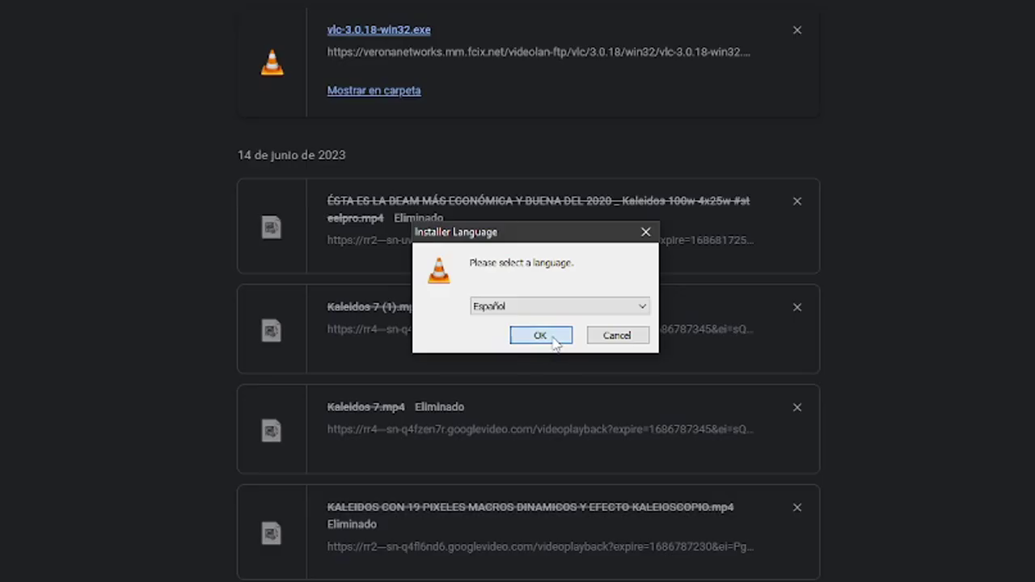
{"action": "left_click", "coordinate": [540, 334]}
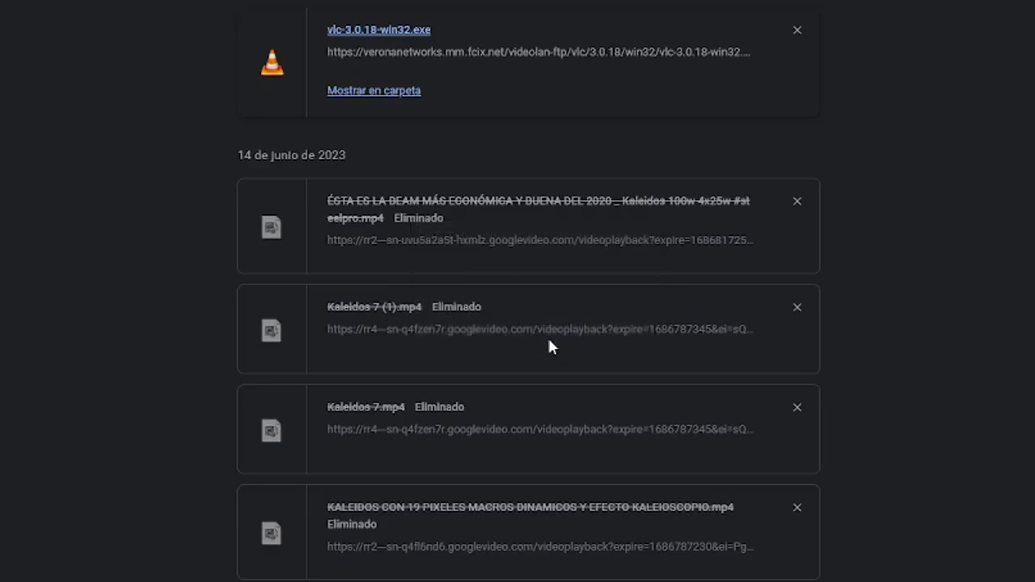
{"action": "left_click", "coordinate": [633, 436]}
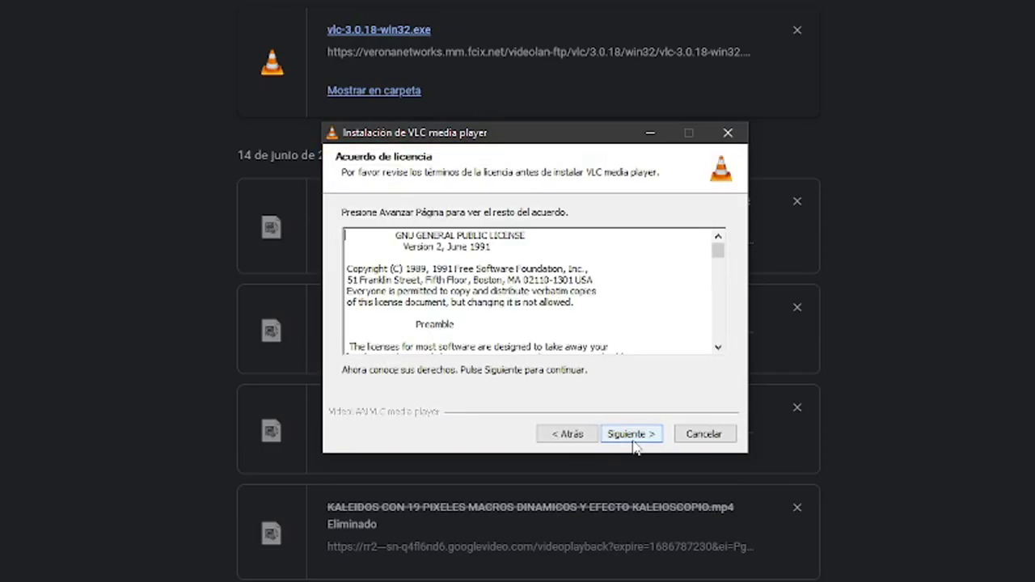
{"action": "left_click", "coordinate": [634, 443]}
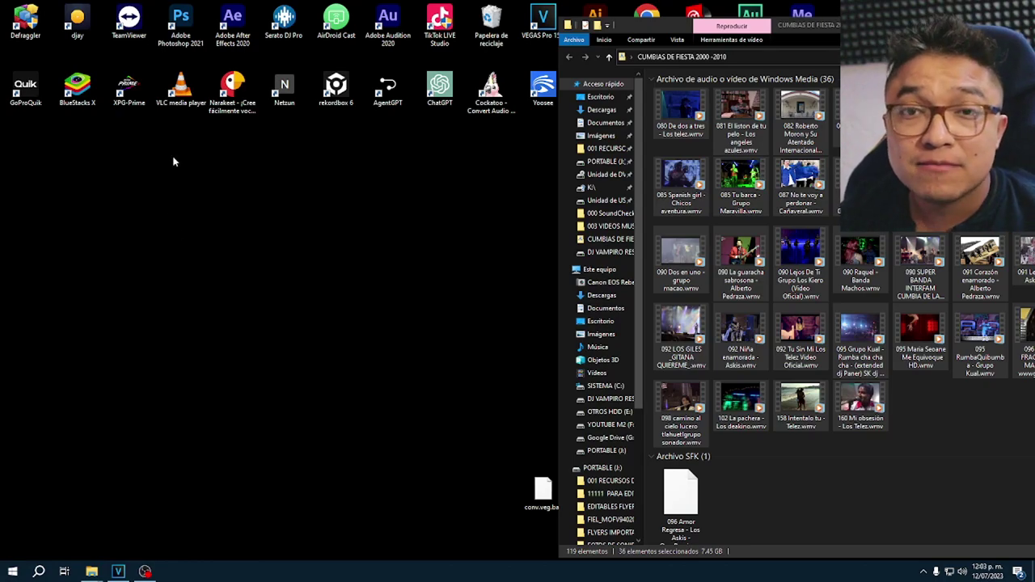
Step: Launch VLC media player from the desktop and open its Convertir dialog for choosing media files
{"action": "right_click", "coordinate": [187, 105]}
{"action": "left_click", "coordinate": [210, 114]}
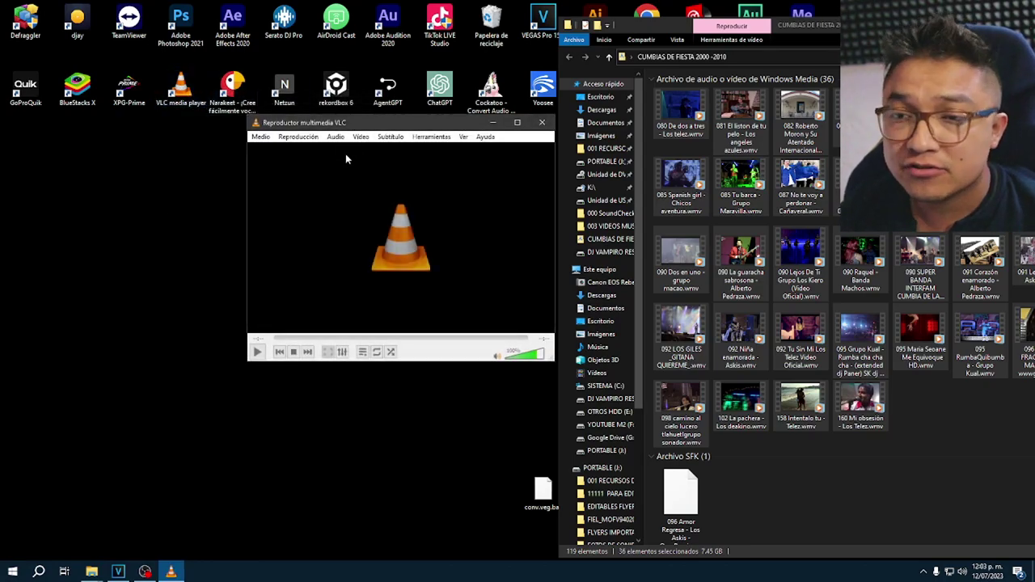
{"action": "left_click_drag", "start_coordinate": [352, 124], "coordinate": [376, 145]}
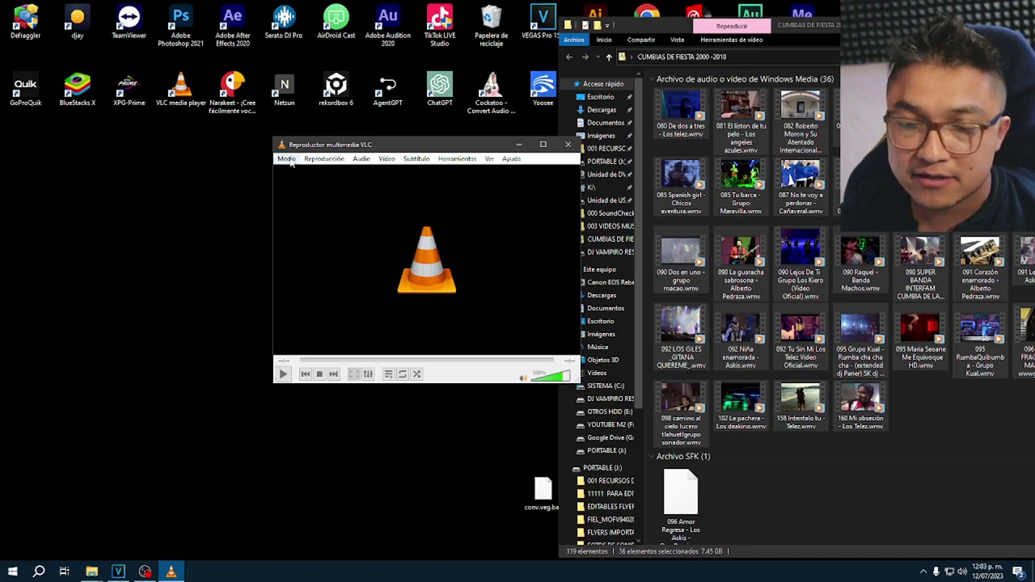
{"action": "left_click", "coordinate": [287, 159]}
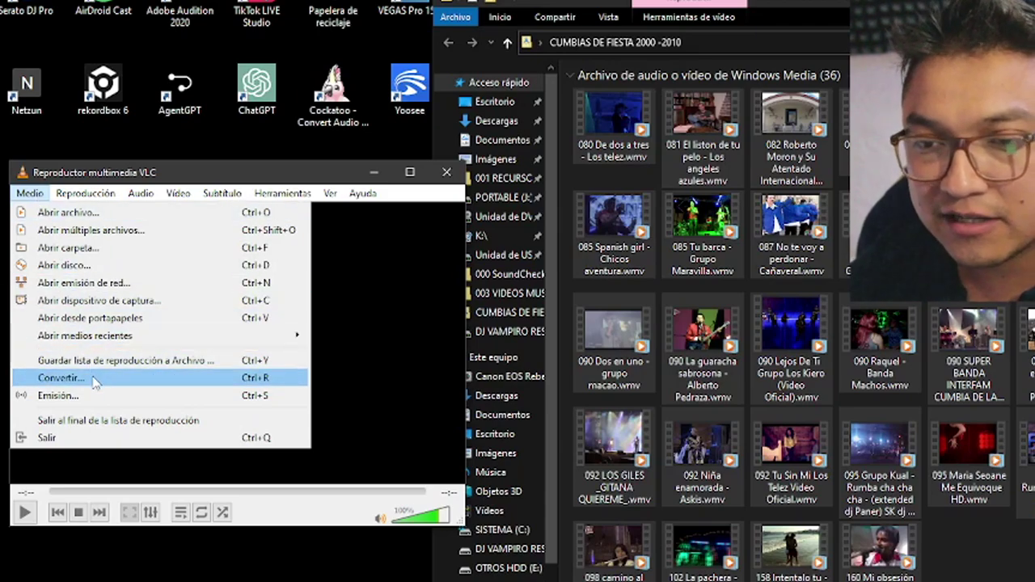
{"action": "left_click", "coordinate": [94, 379]}
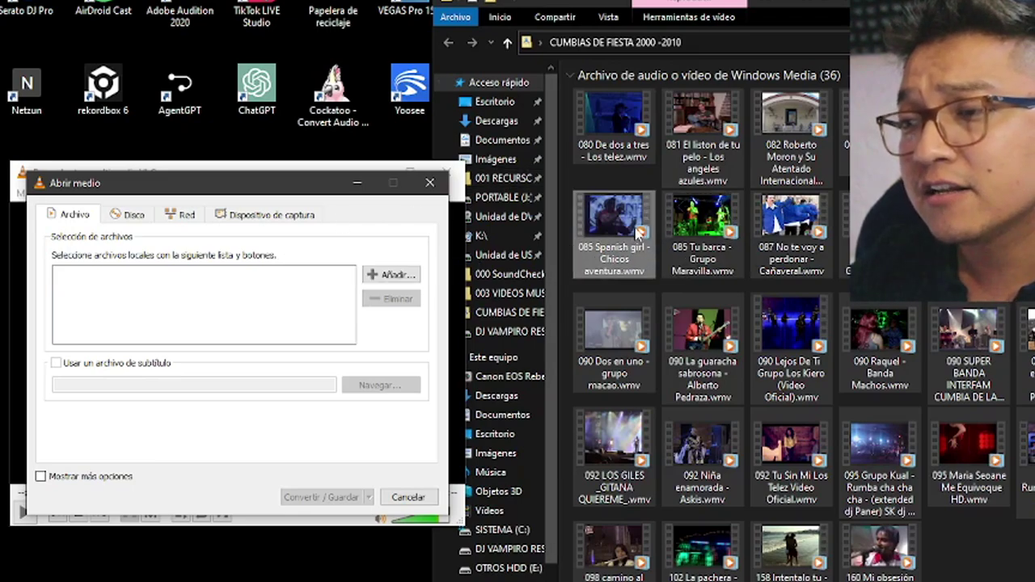
Step: Add the 36 selected WMV videos from the CUMBIAS DE FIESTA 2000 -2010 folder and continue to the conversion settings
{"action": "left_click_drag", "start_coordinate": [700, 229], "coordinate": [229, 307]}
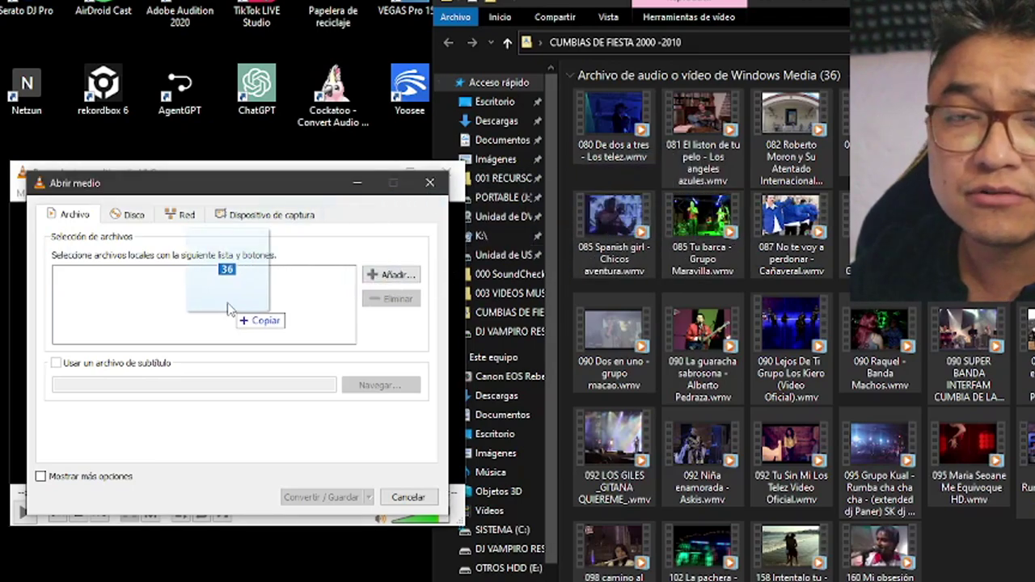
{"action": "left_click_drag", "start_coordinate": [229, 307], "coordinate": [229, 308]}
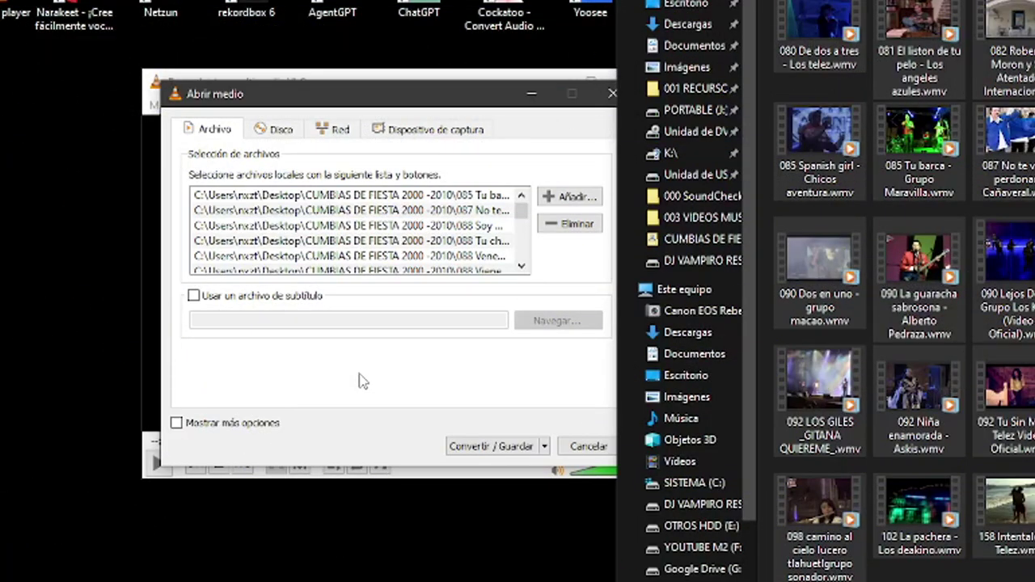
{"action": "left_click", "coordinate": [509, 454]}
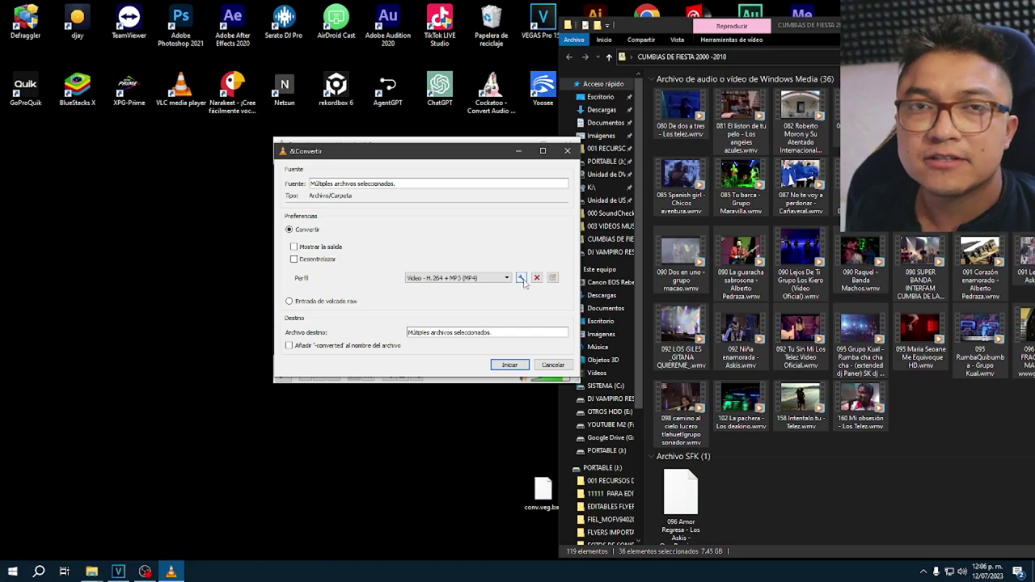
Step: Edit the Video - H.264 + MP3 (MP4) profile to use MP4/MOV encapsulation and the H-264 video codec
{"action": "left_click", "coordinate": [555, 306]}
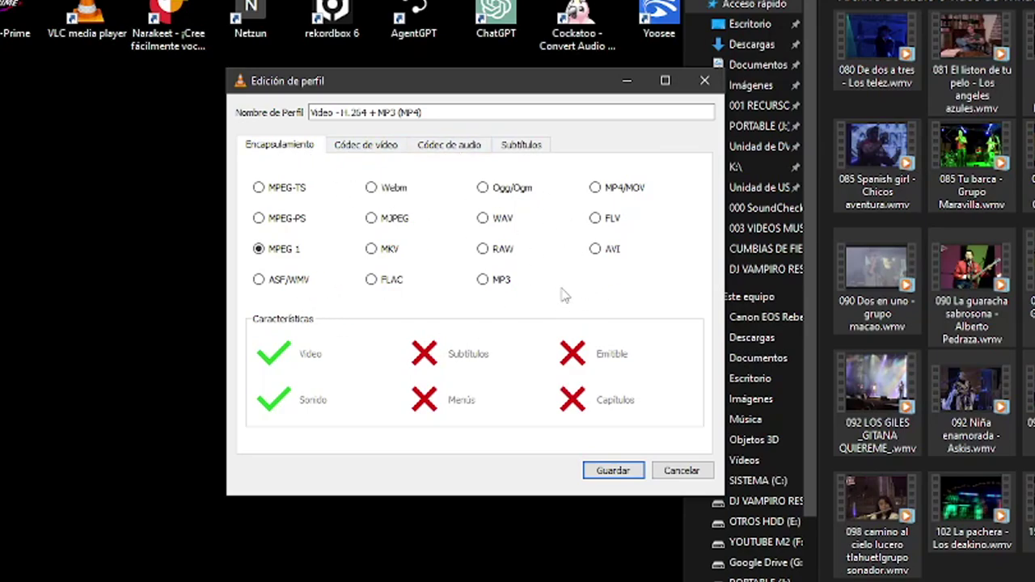
{"action": "left_click", "coordinate": [608, 194]}
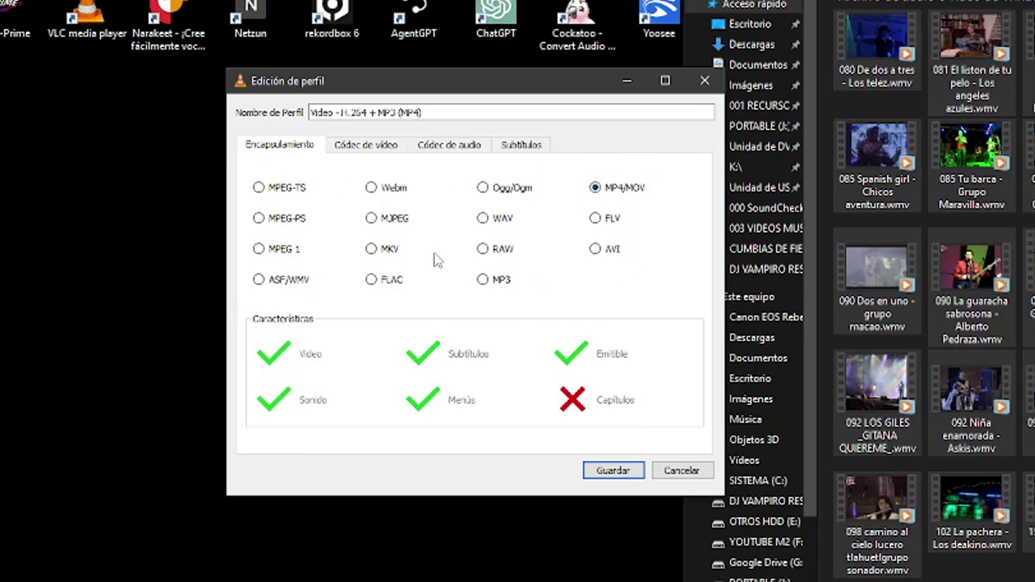
{"action": "left_click", "coordinate": [389, 158]}
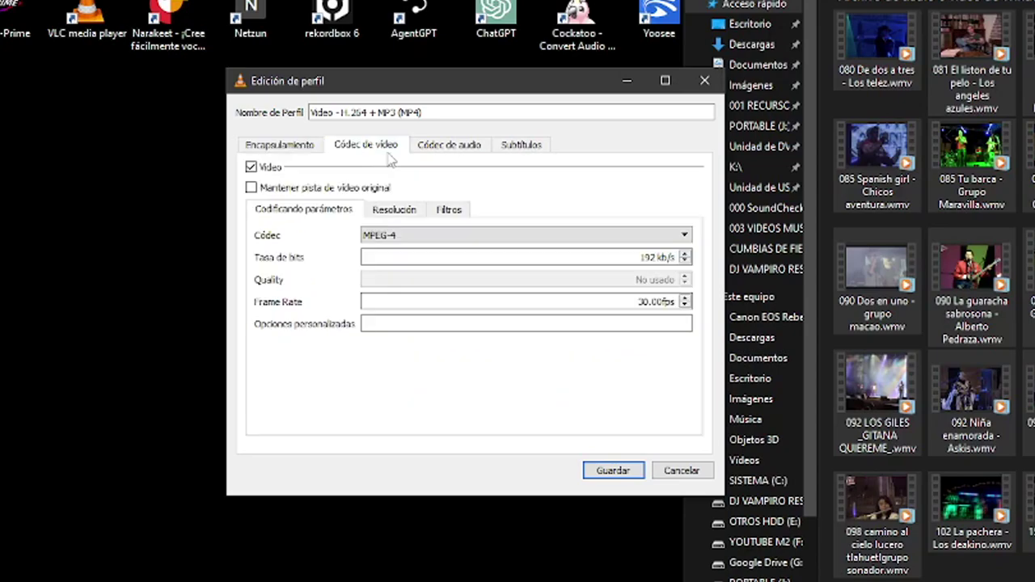
{"action": "left_click", "coordinate": [252, 168]}
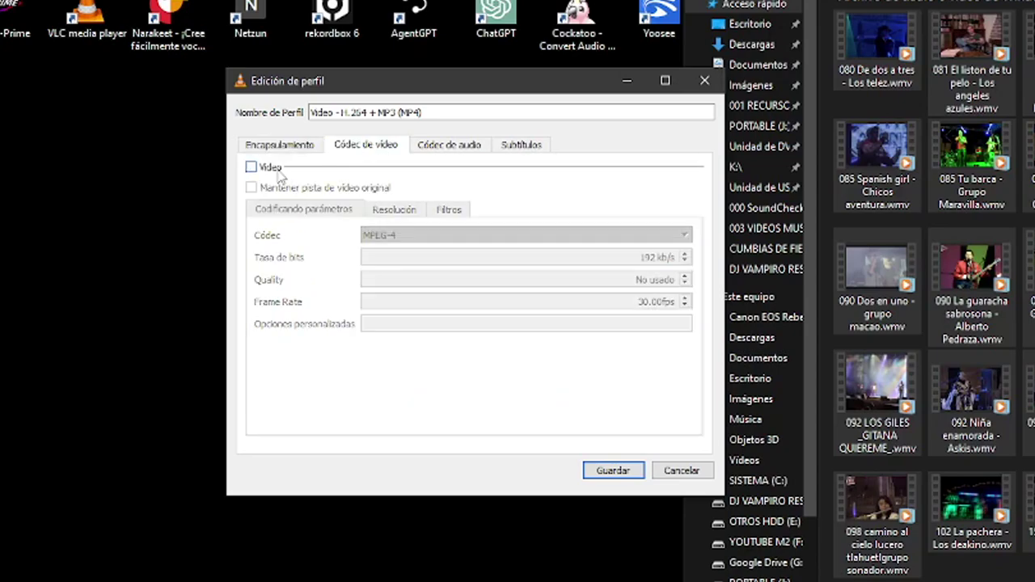
{"action": "left_click", "coordinate": [252, 168]}
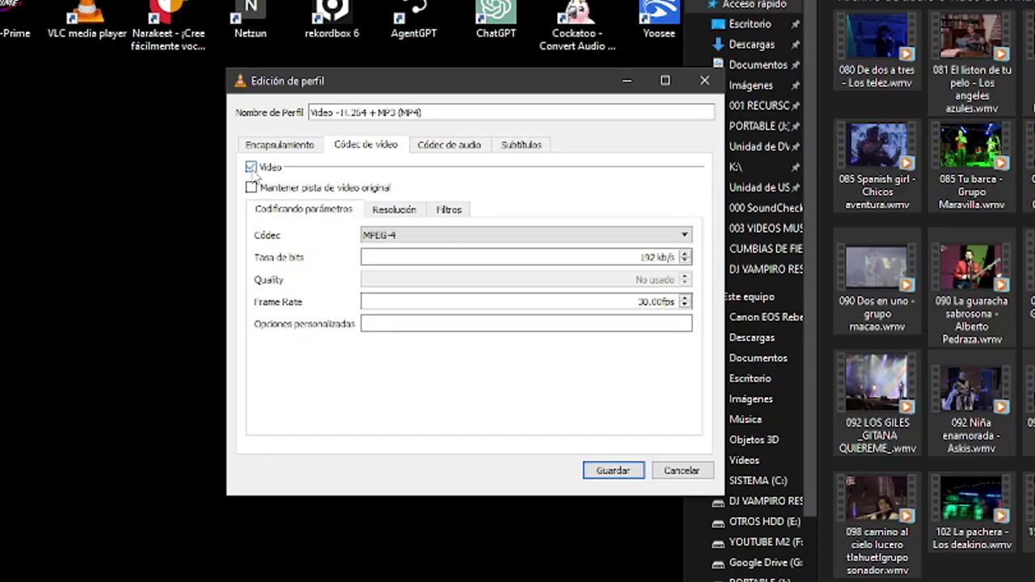
{"action": "left_click", "coordinate": [251, 168]}
{"action": "left_click", "coordinate": [251, 168]}
{"action": "left_click", "coordinate": [422, 236]}
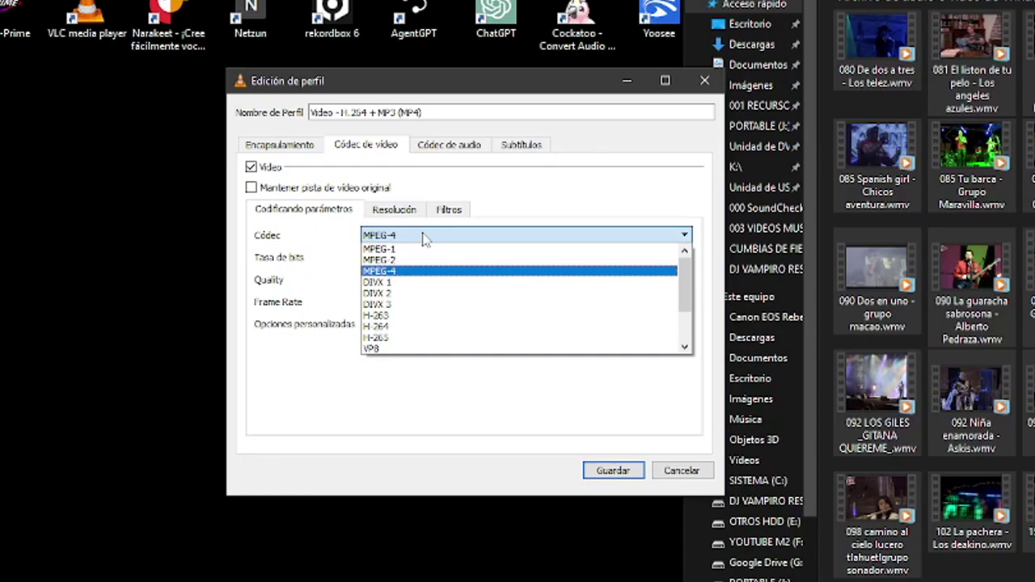
{"action": "left_click", "coordinate": [432, 328]}
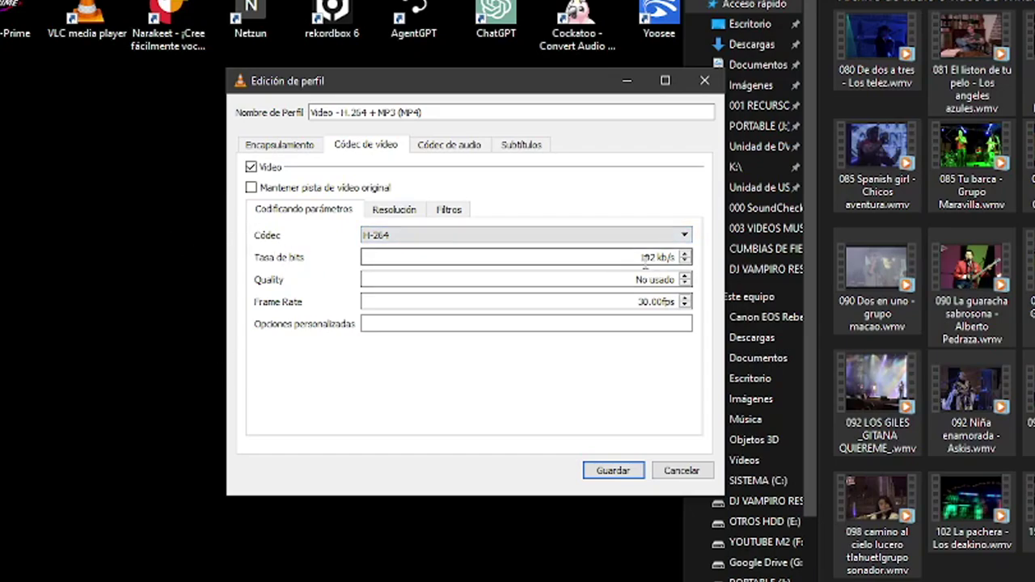
Step: Set the profile's video bit rate to 0 and its frame rate to 30 fps
{"action": "double_click", "coordinate": [634, 257]}
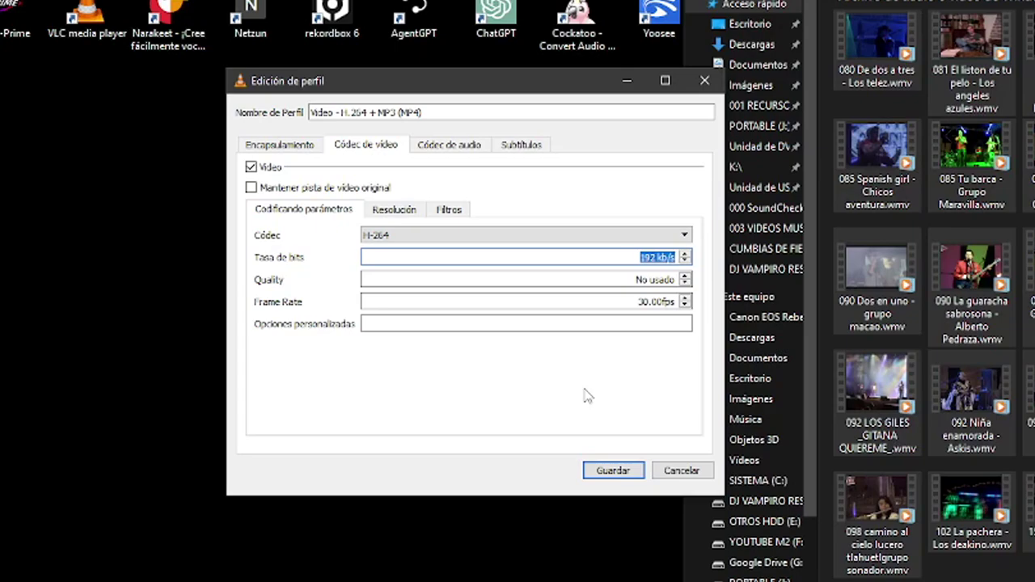
{"action": "type", "text": "0"}
{"action": "left_click", "coordinate": [435, 277]}
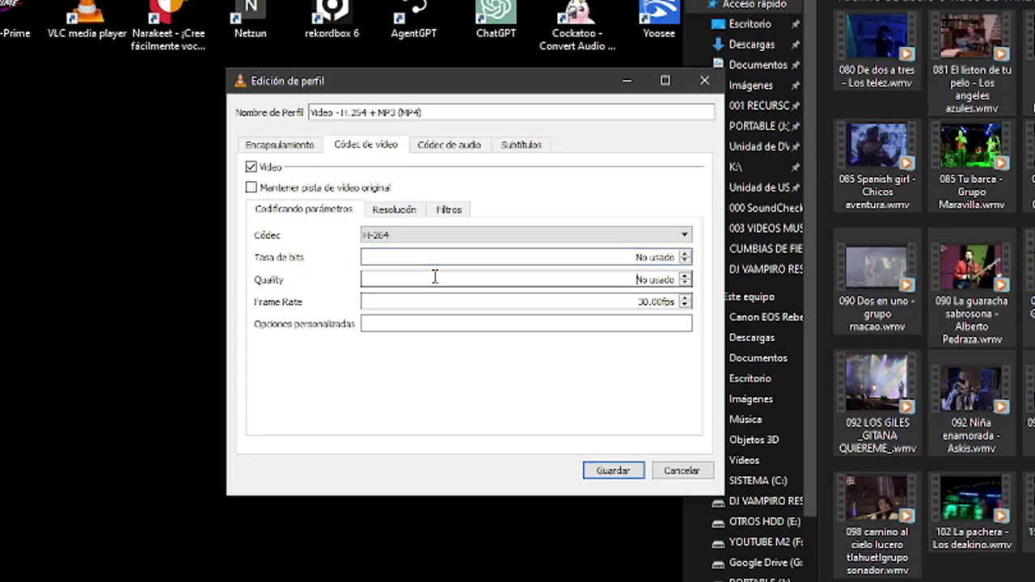
{"action": "left_click_drag", "start_coordinate": [630, 277], "coordinate": [743, 287]}
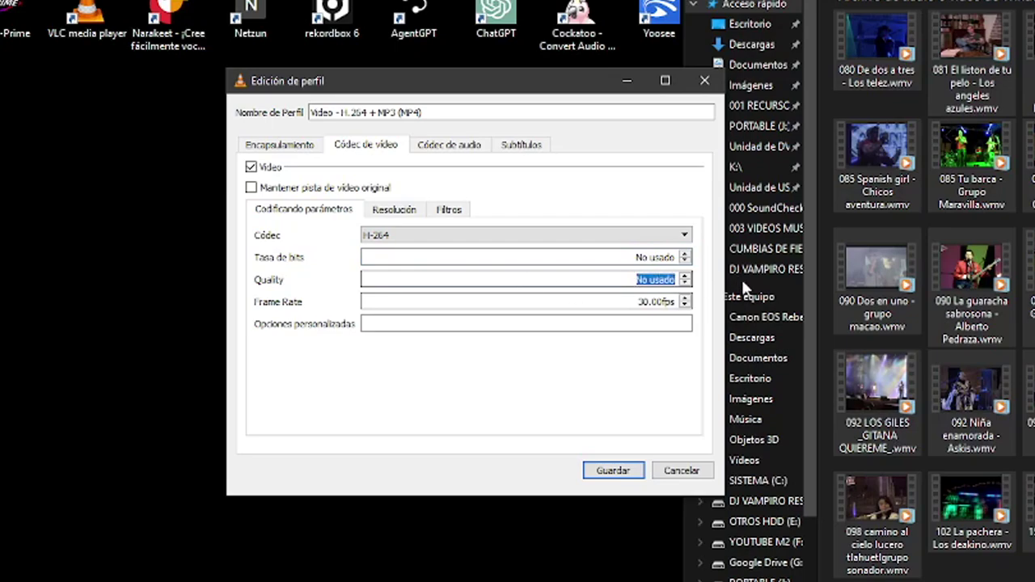
{"action": "left_click", "coordinate": [520, 279]}
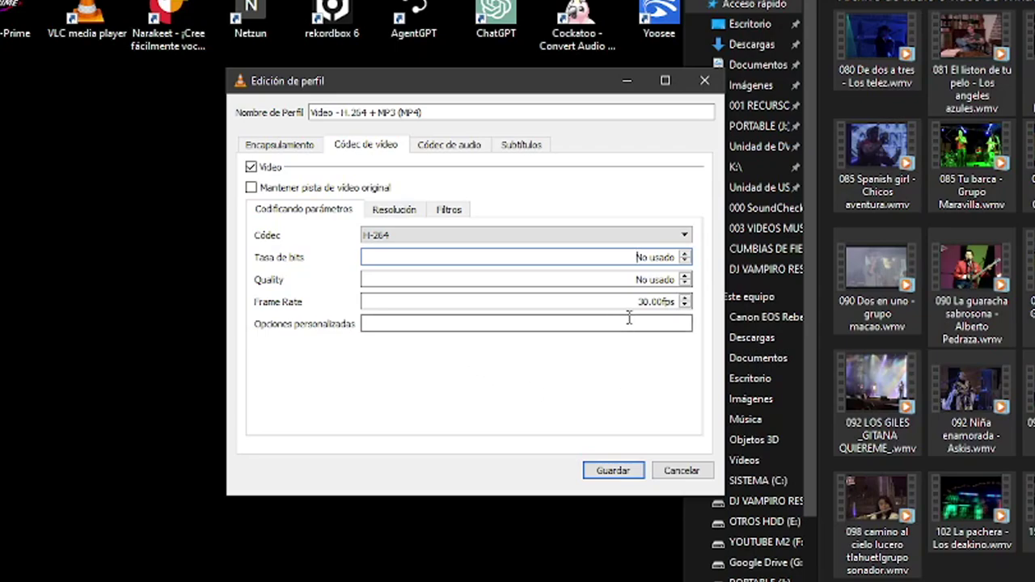
{"action": "left_click_drag", "start_coordinate": [639, 300], "coordinate": [686, 310]}
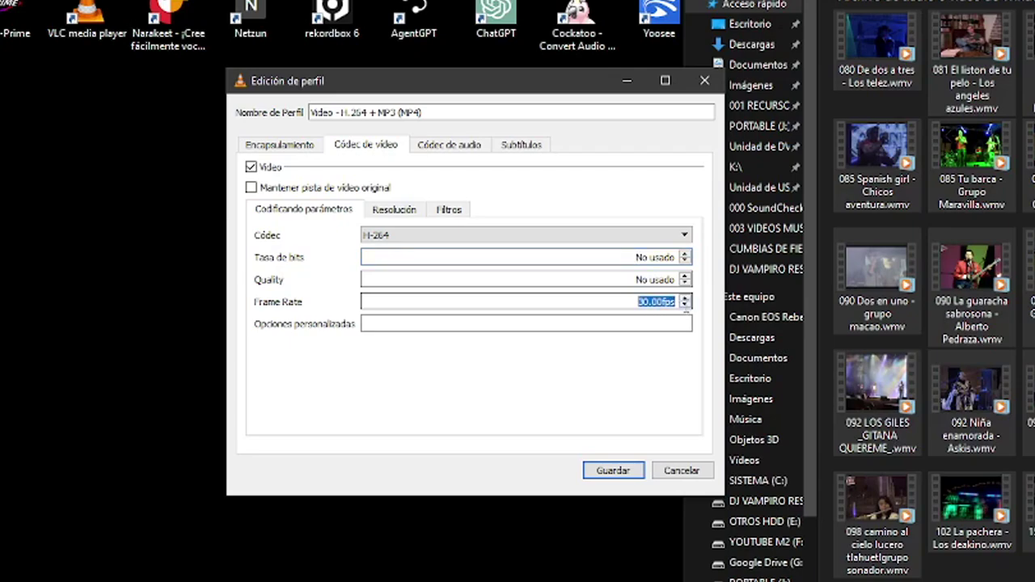
{"action": "type", "text": "30"}
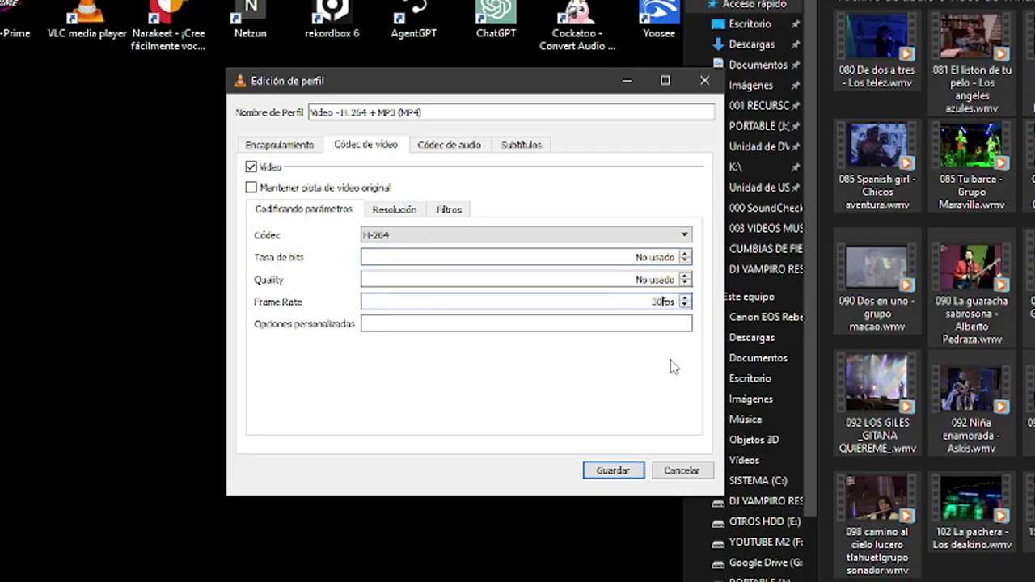
{"action": "key", "text": "shift+Tab"}
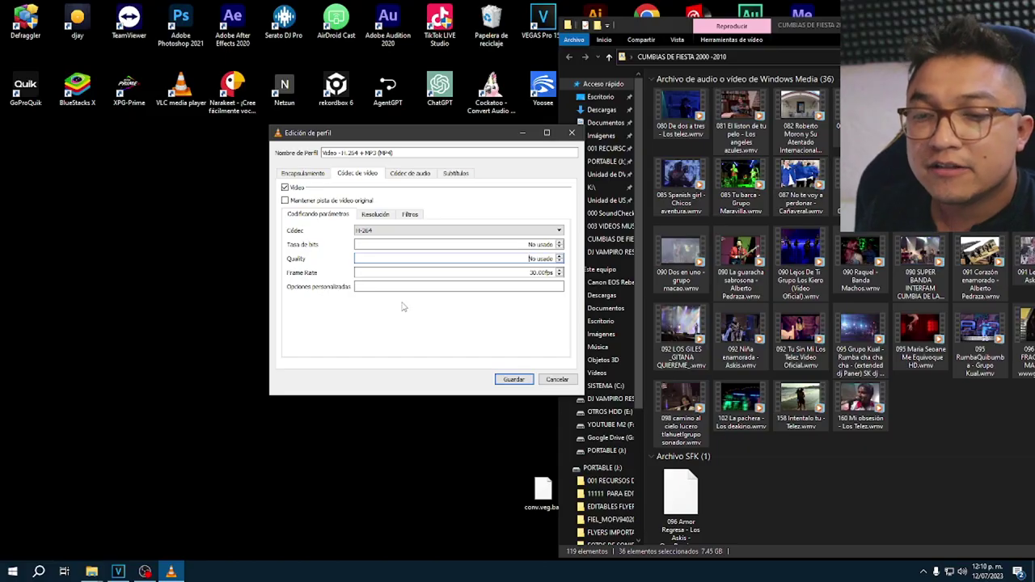
{"action": "key", "text": "Tab"}
{"action": "key", "text": "Tab"}
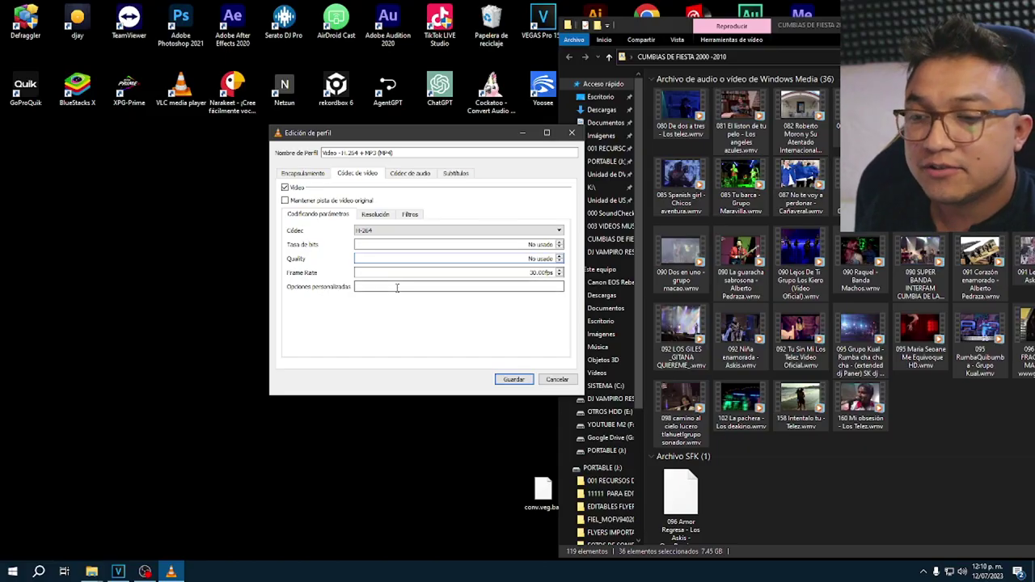
Step: Set the profile's video frame width to 1300 px, leaving the height on Automático
{"action": "left_click", "coordinate": [388, 216]}
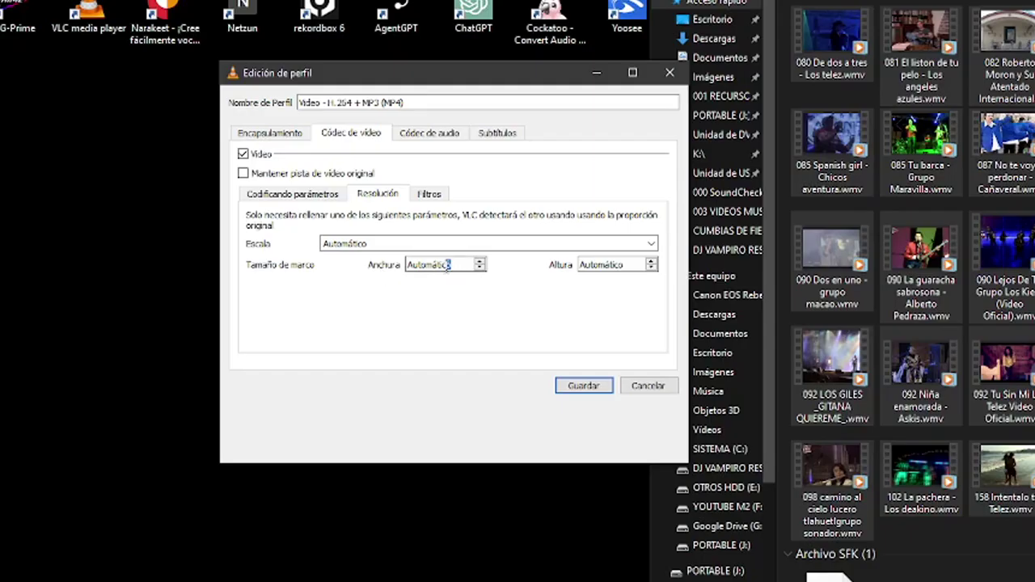
{"action": "double_click", "coordinate": [447, 266]}
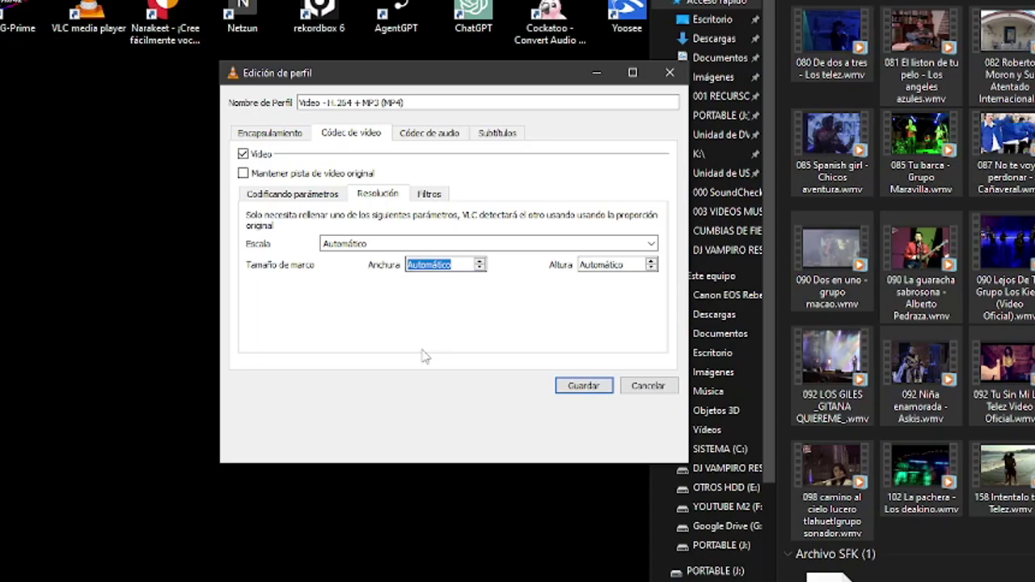
{"action": "type", "text": "1300"}
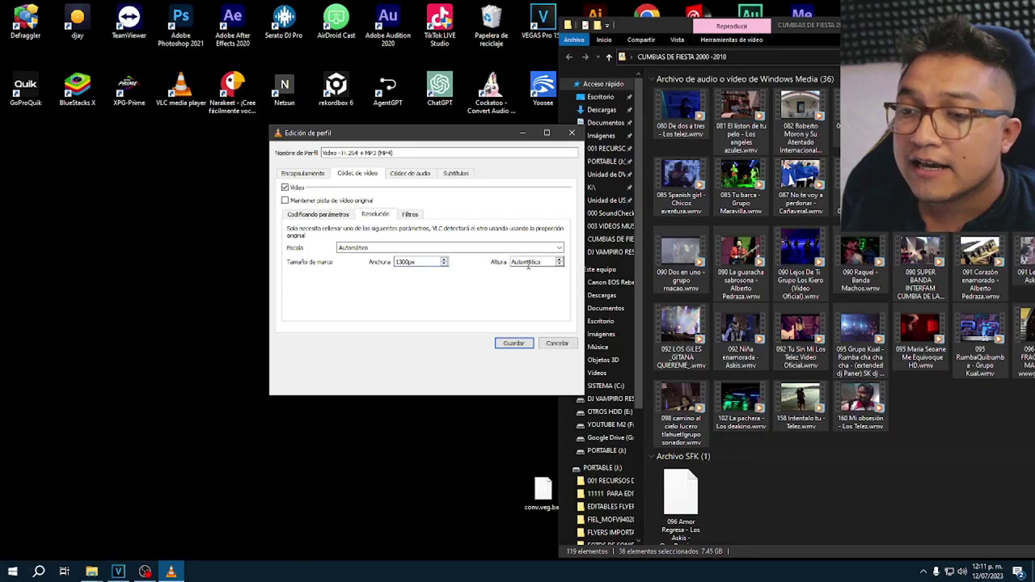
{"action": "double_click", "coordinate": [550, 263]}
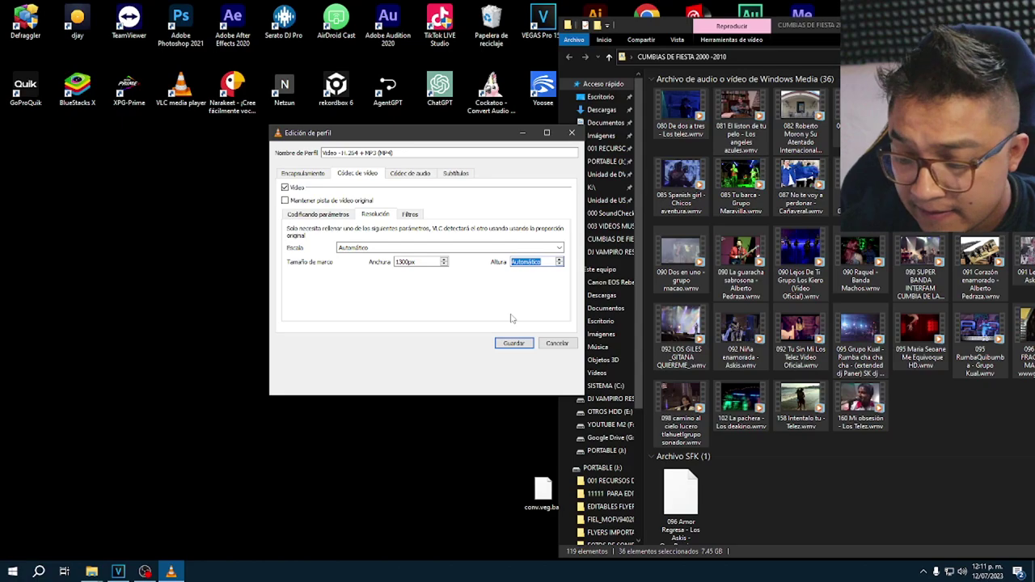
{"action": "left_click", "coordinate": [563, 302]}
{"action": "key", "text": "shift+F10"}
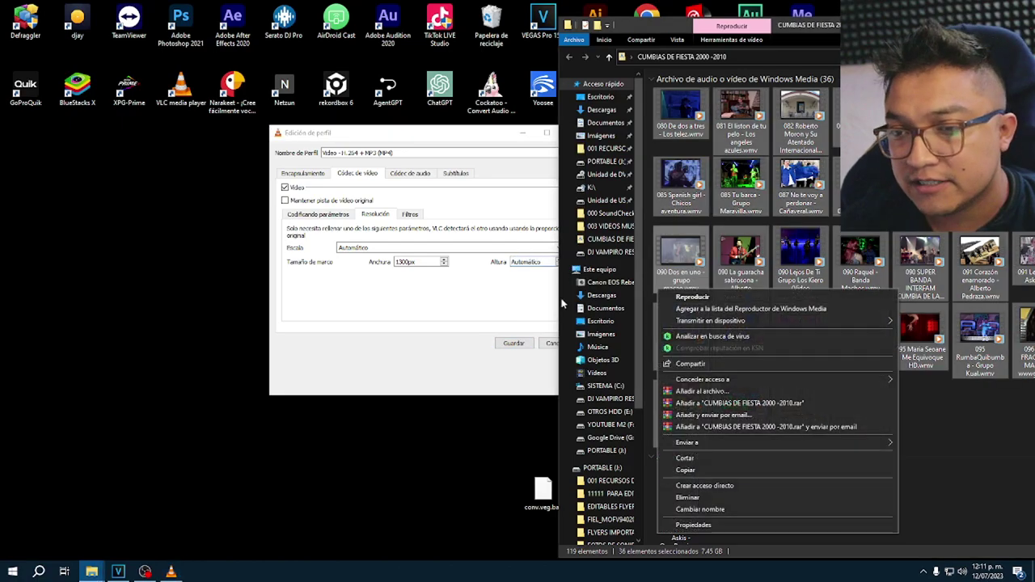
{"action": "left_click", "coordinate": [421, 261]}
Step: Keep sound enabled in the conversion profile and set its audio codec to MPEG 4 Audio (AAC)
{"action": "left_click", "coordinate": [410, 173]}
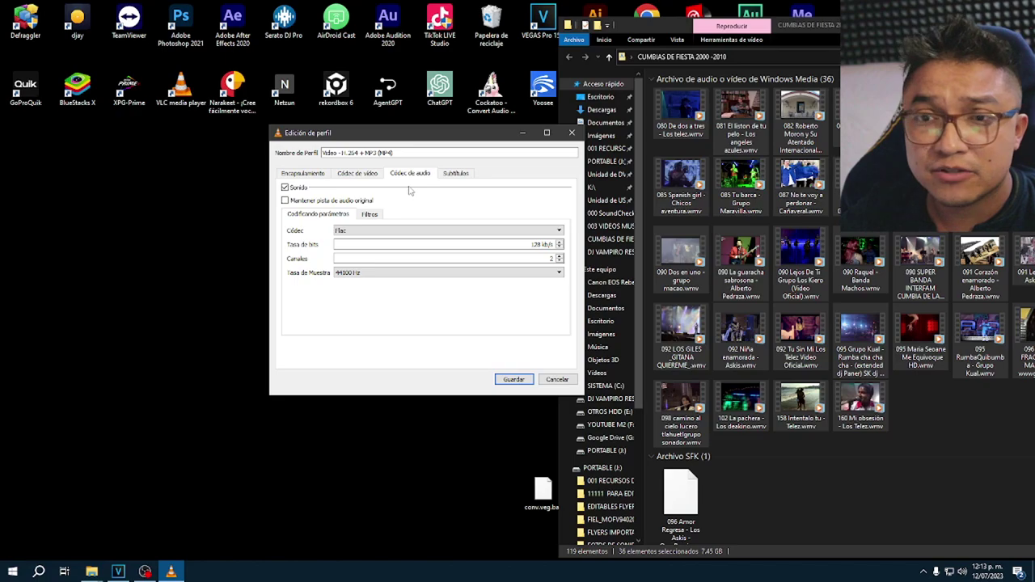
{"action": "left_click", "coordinate": [285, 187]}
{"action": "left_click", "coordinate": [284, 188]}
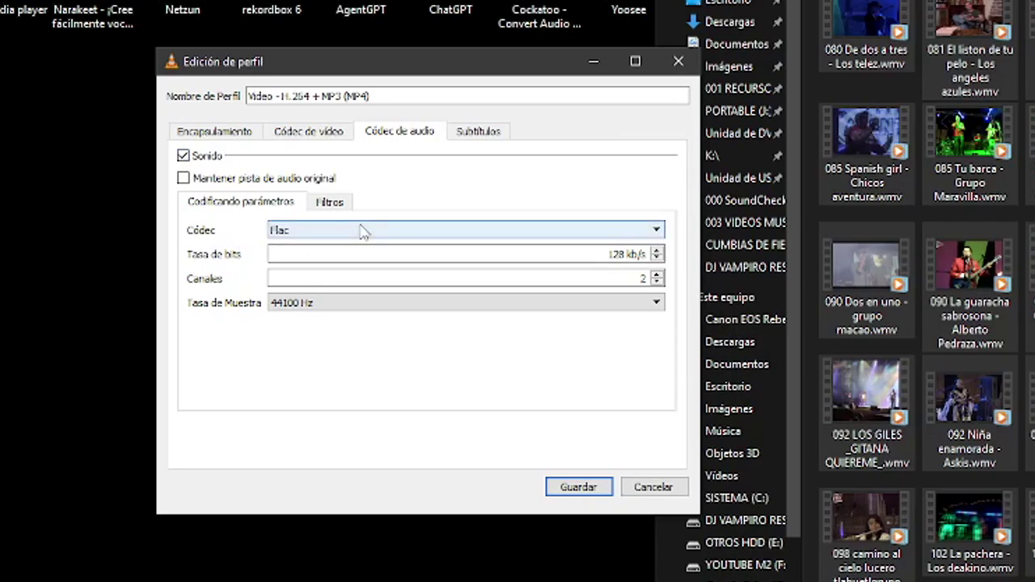
{"action": "left_click", "coordinate": [649, 239]}
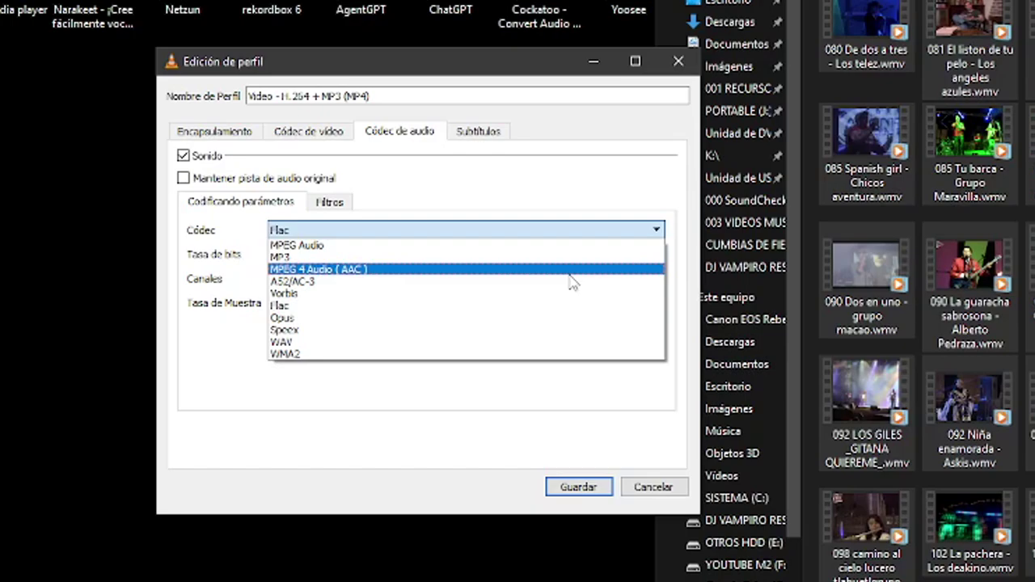
{"action": "left_click", "coordinate": [570, 271]}
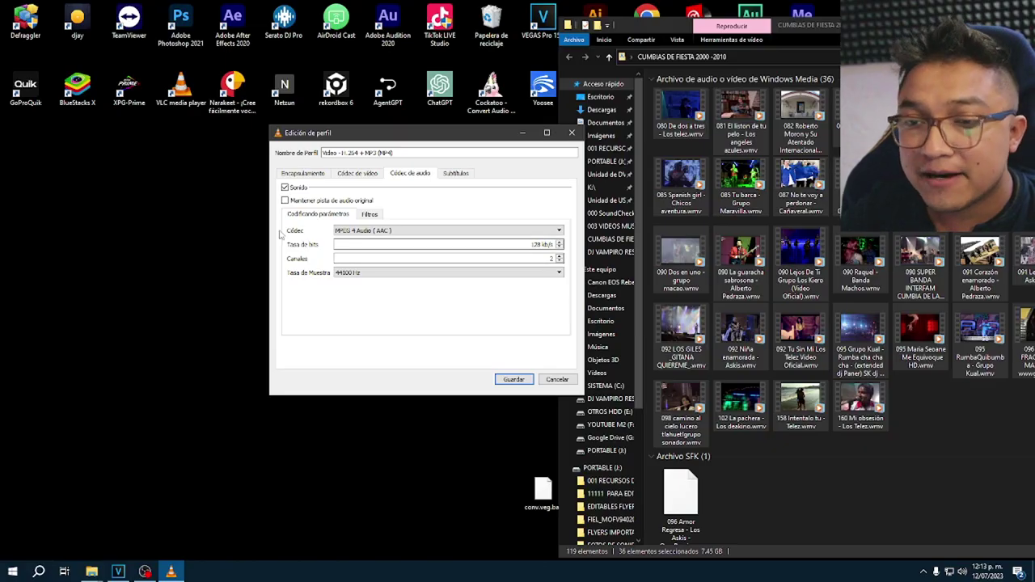
Step: Set the profile's audio bit rate to 420 kb/s and choose 44100 Hz as the sample rate
{"action": "double_click", "coordinate": [541, 244]}
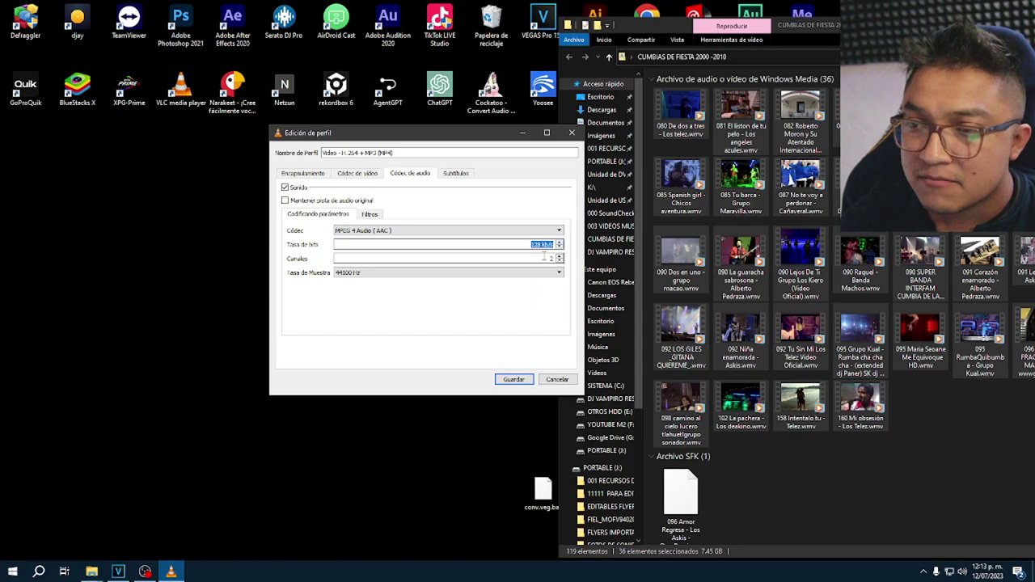
{"action": "type", "text": "4"}
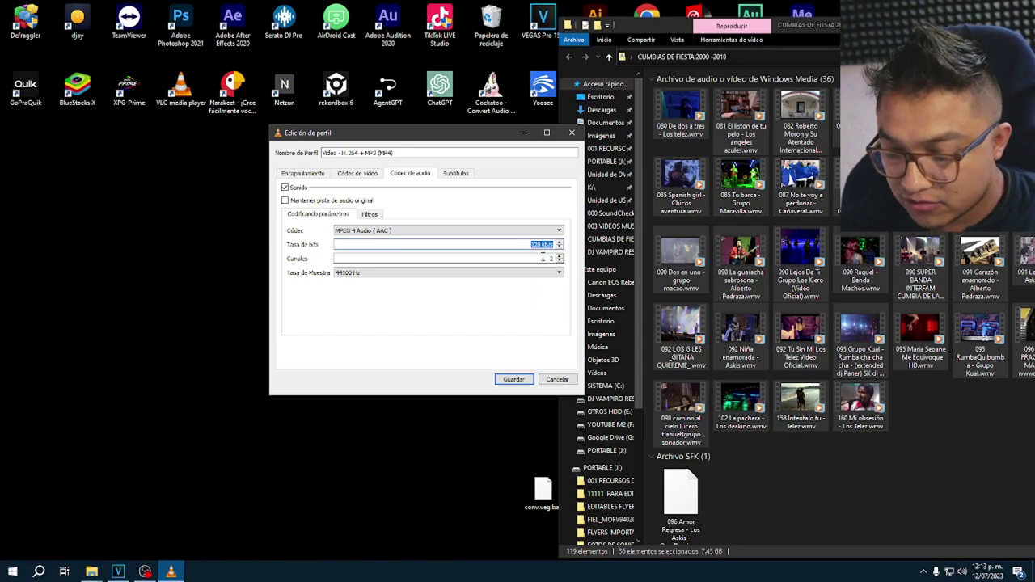
{"action": "type", "text": "20"}
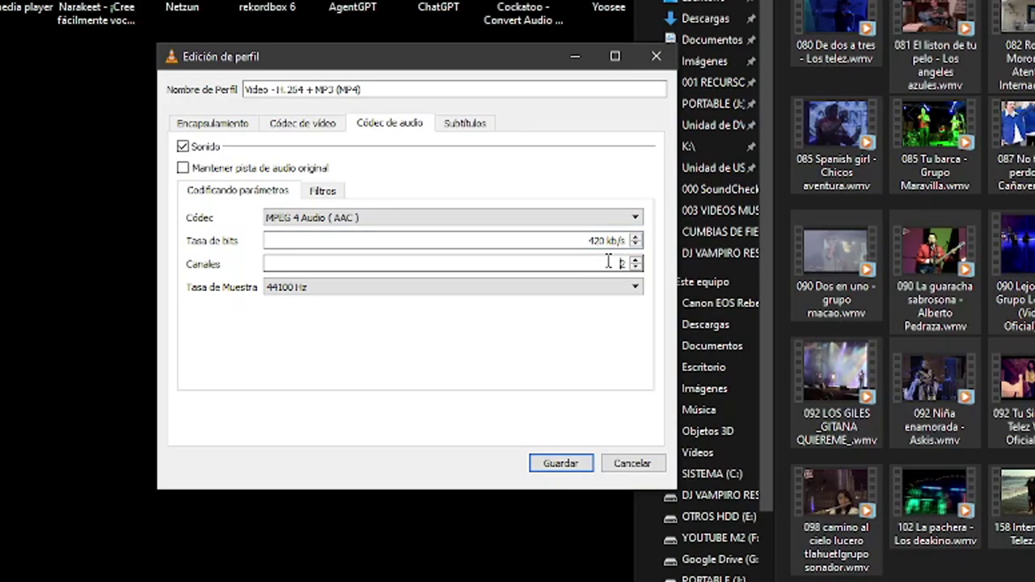
{"action": "left_click", "coordinate": [607, 261]}
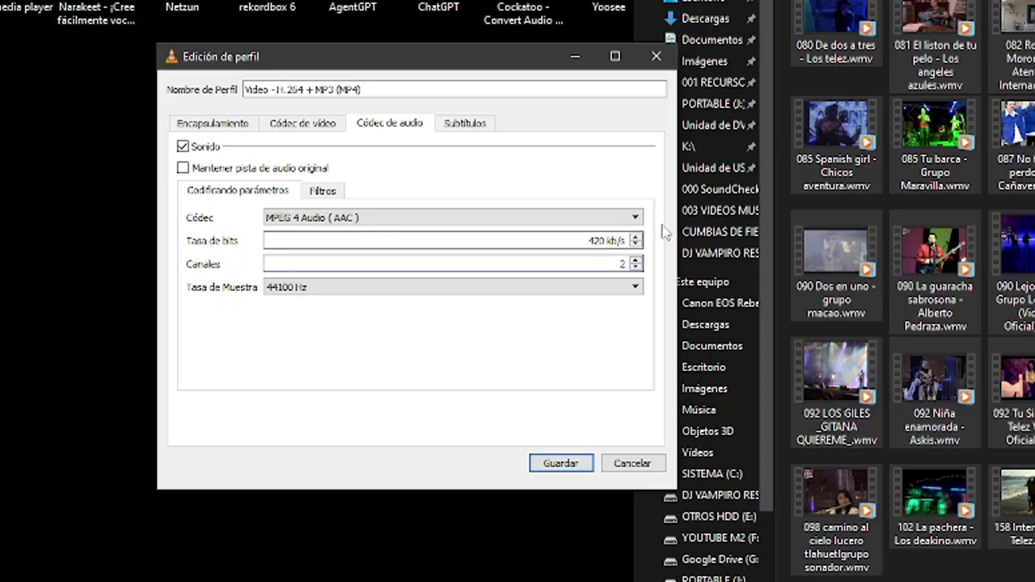
{"action": "left_click", "coordinate": [437, 284]}
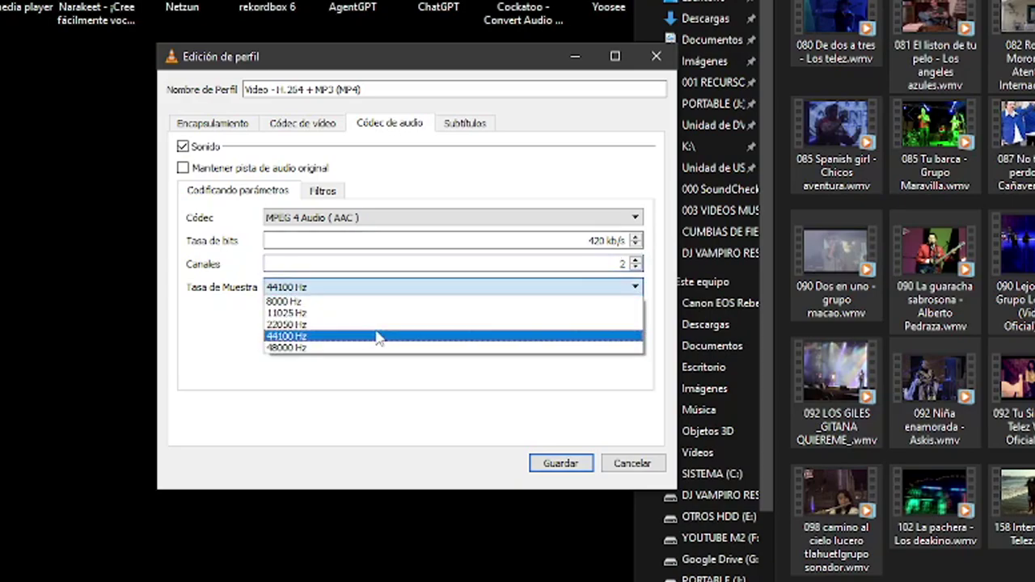
{"action": "left_click", "coordinate": [378, 338]}
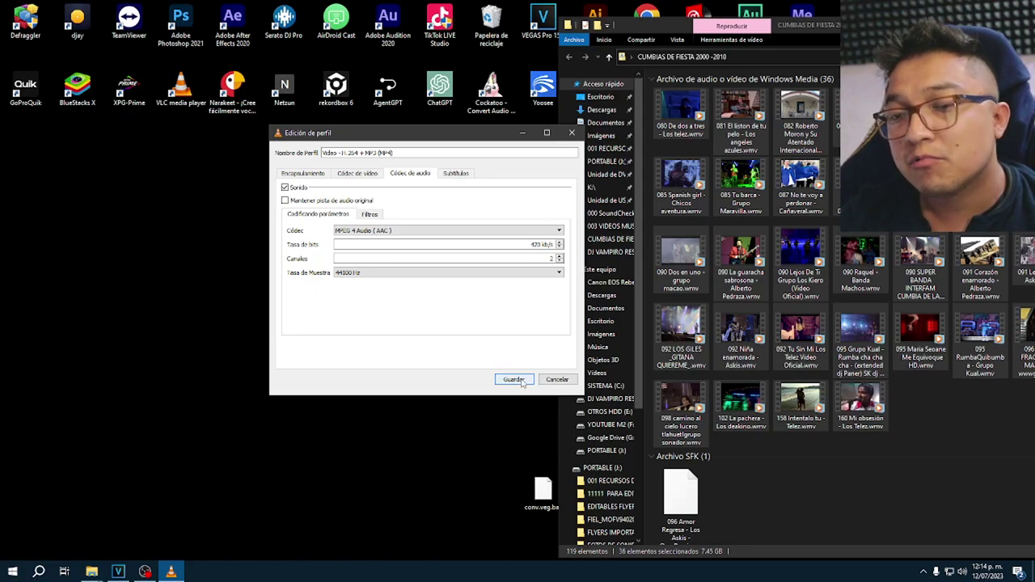
Step: Save the edited profile and start converting the selected videos
{"action": "left_click", "coordinate": [518, 379]}
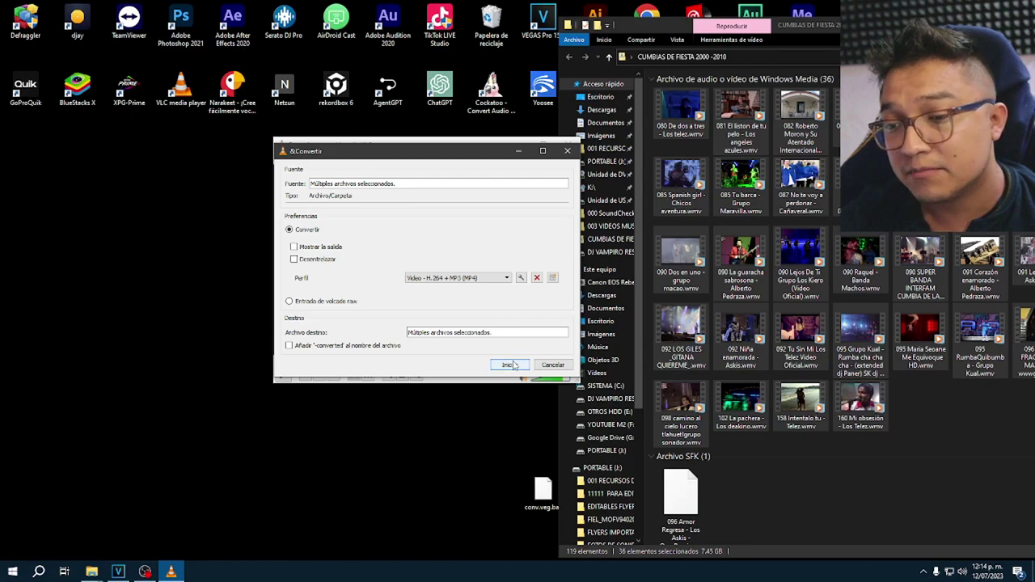
{"action": "left_click", "coordinate": [511, 364]}
{"action": "left_click_drag", "start_coordinate": [456, 148], "coordinate": [431, 145]}
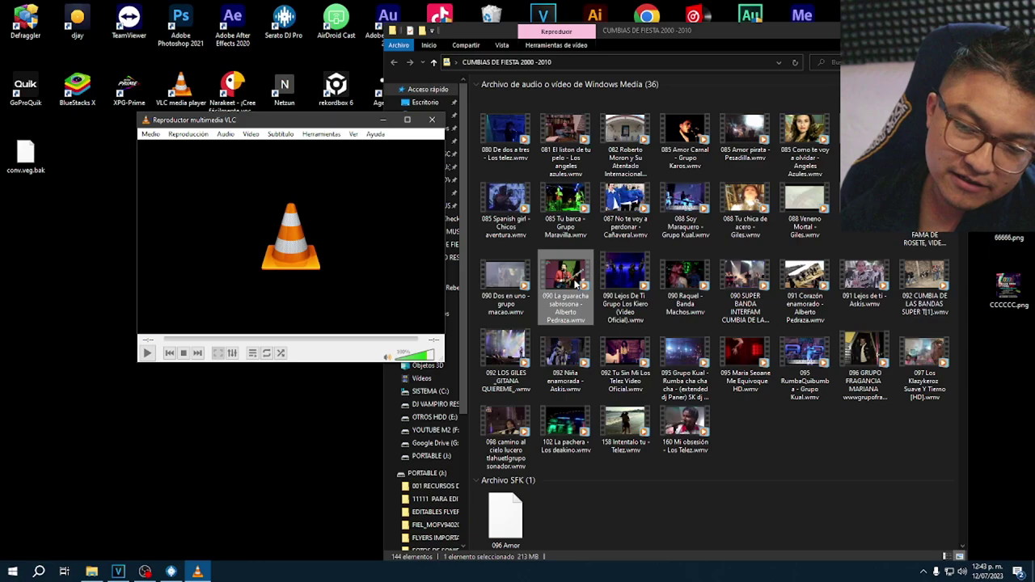
Step: Play the 090 La guaracha sabrosona video from the CUMBIAS DE FIESTA 2000 -2010 folder and check its playback around the one-minute mark
{"action": "double_click", "coordinate": [576, 282]}
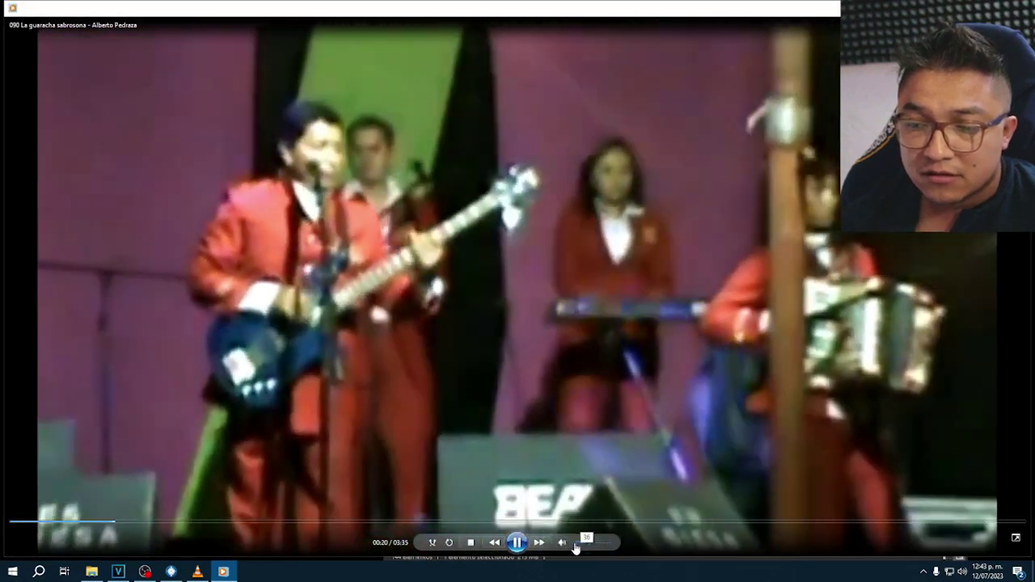
{"action": "left_click", "coordinate": [372, 524]}
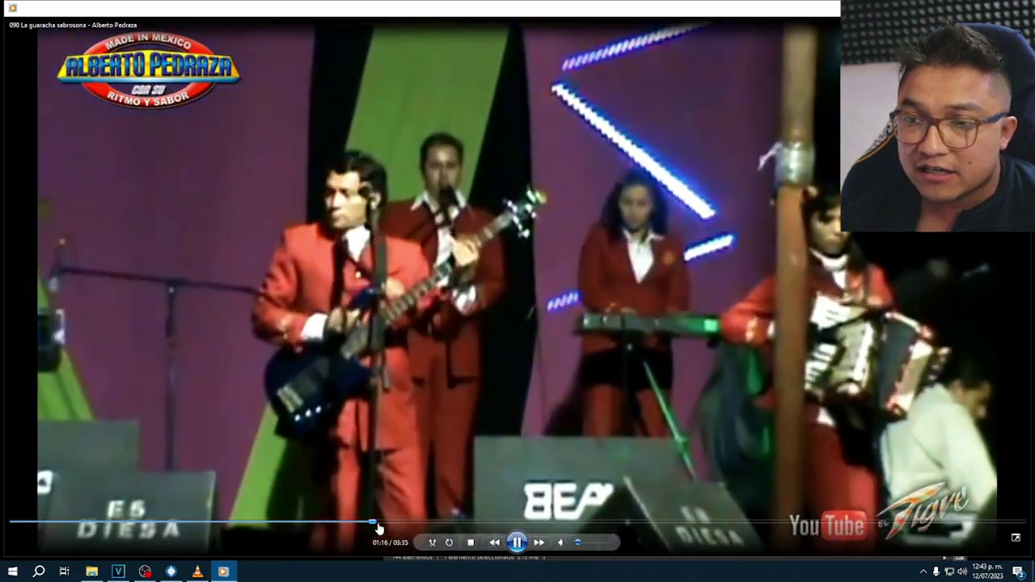
{"action": "left_click", "coordinate": [518, 542]}
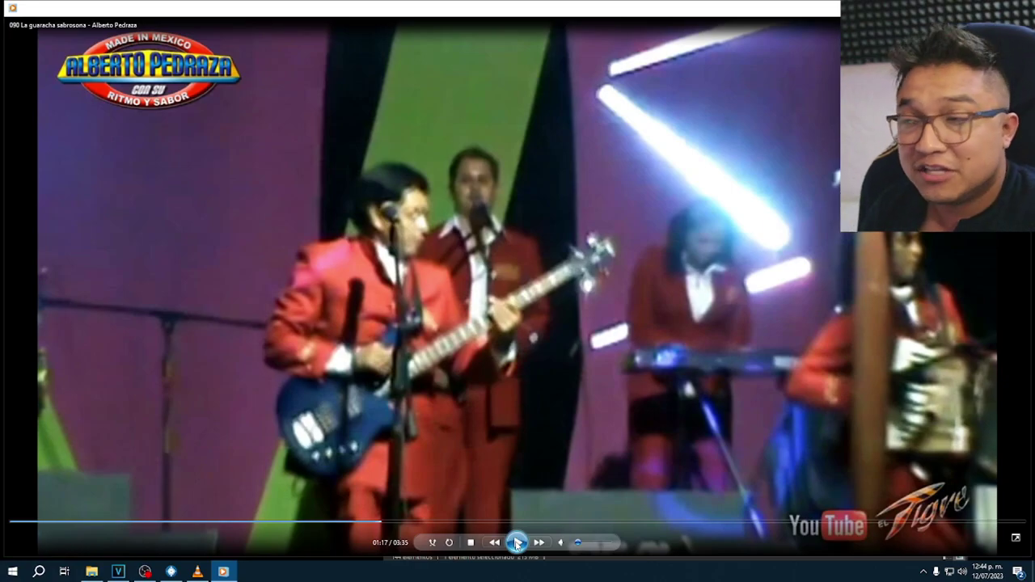
{"action": "left_click", "coordinate": [517, 542]}
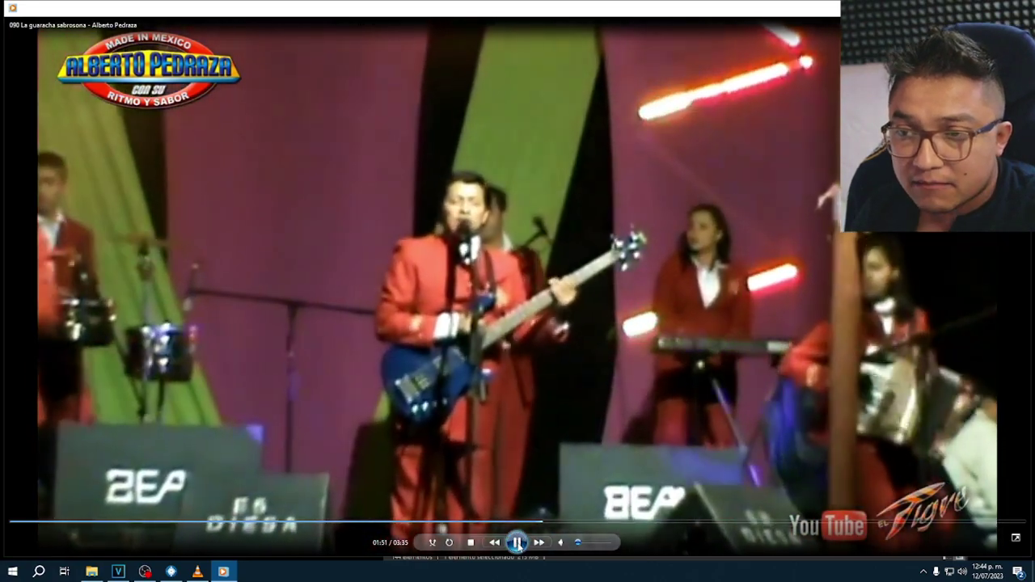
{"action": "left_click", "coordinate": [518, 542]}
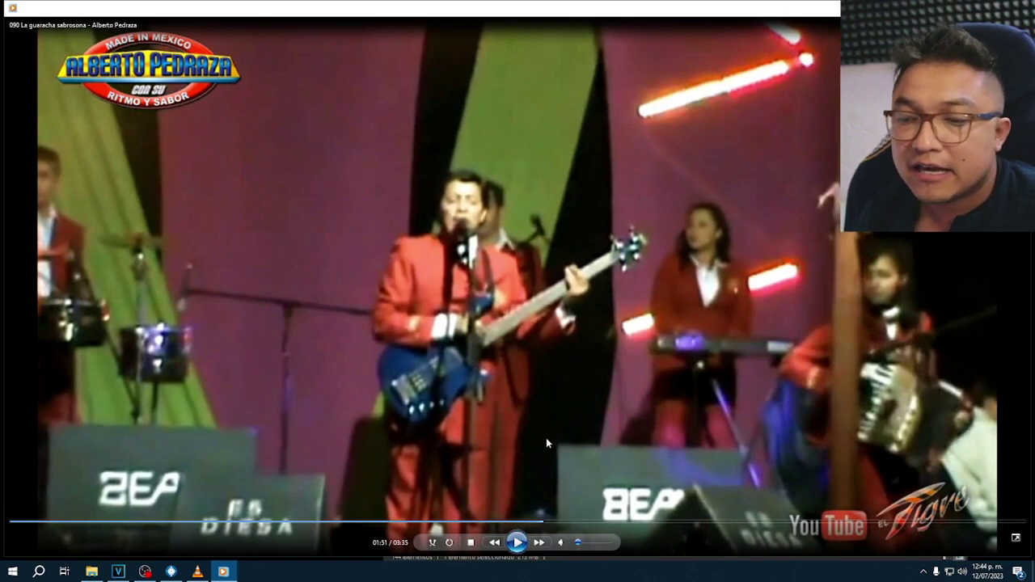
Step: Check how the video responds when jumping to several points and pausing or resuming, and close the player
{"action": "left_click", "coordinate": [669, 522]}
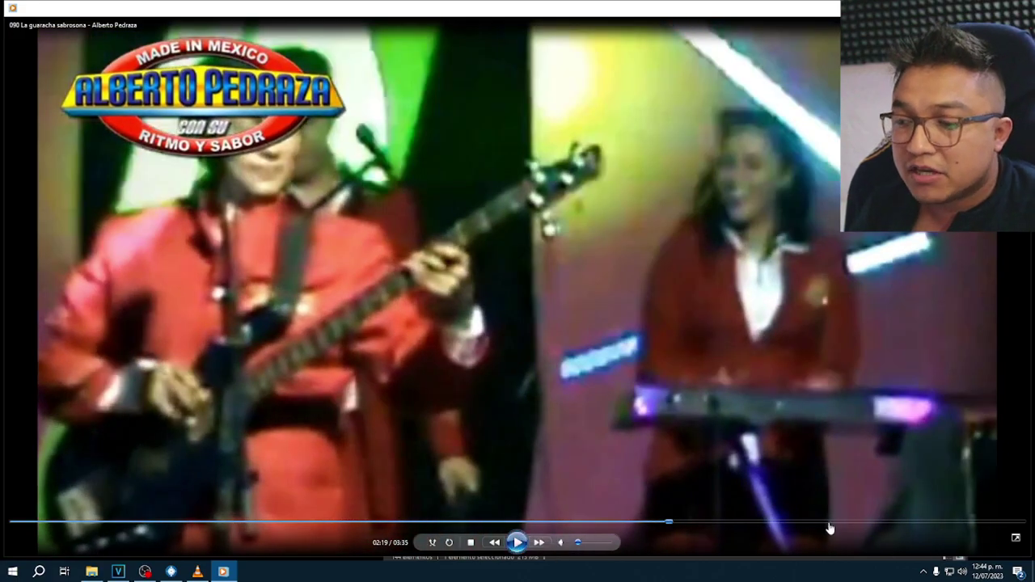
{"action": "left_click", "coordinate": [829, 523]}
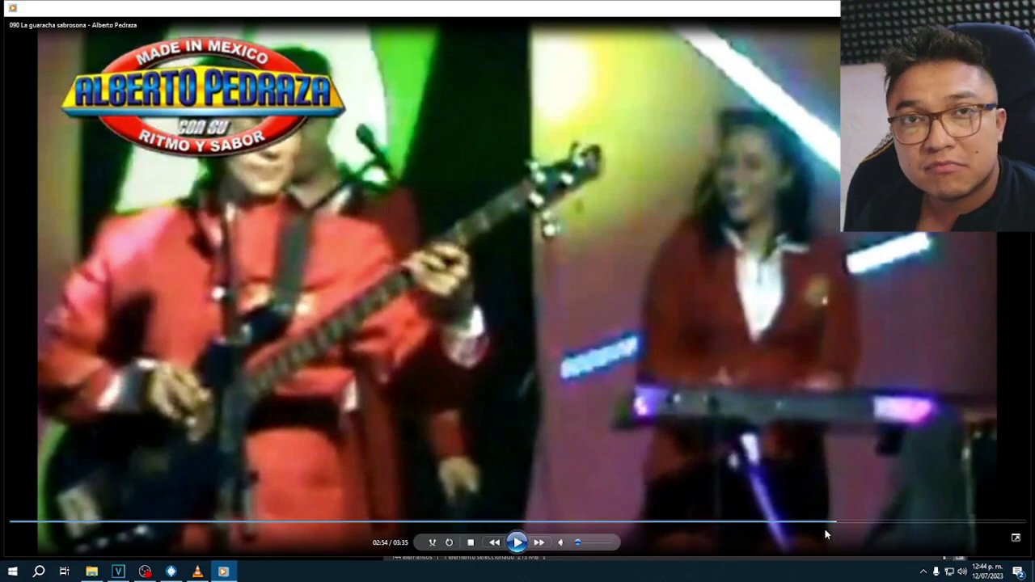
{"action": "left_click", "coordinate": [516, 543]}
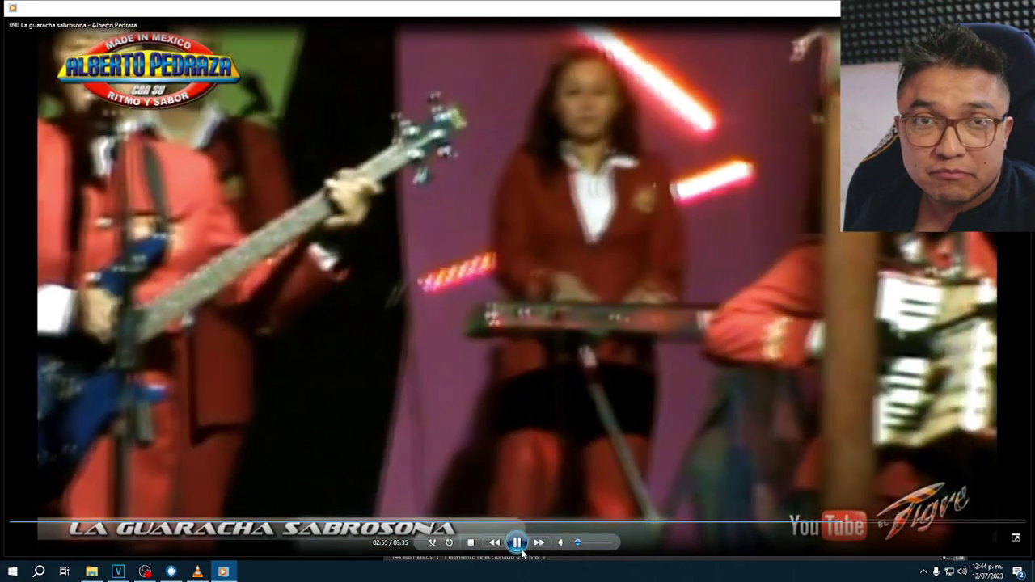
{"action": "left_click", "coordinate": [516, 543]}
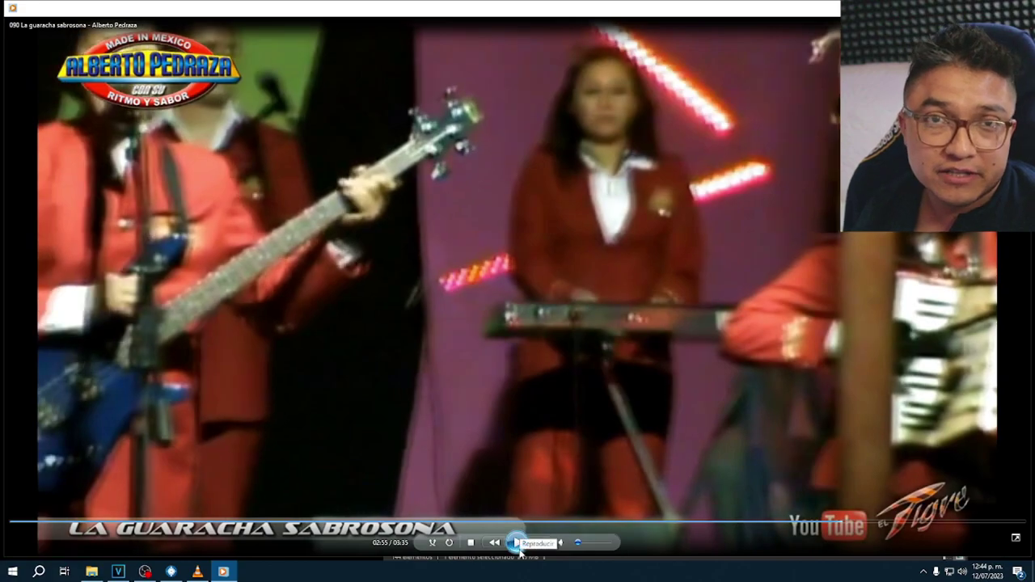
{"action": "left_click", "coordinate": [516, 543]}
{"action": "left_click", "coordinate": [304, 524]}
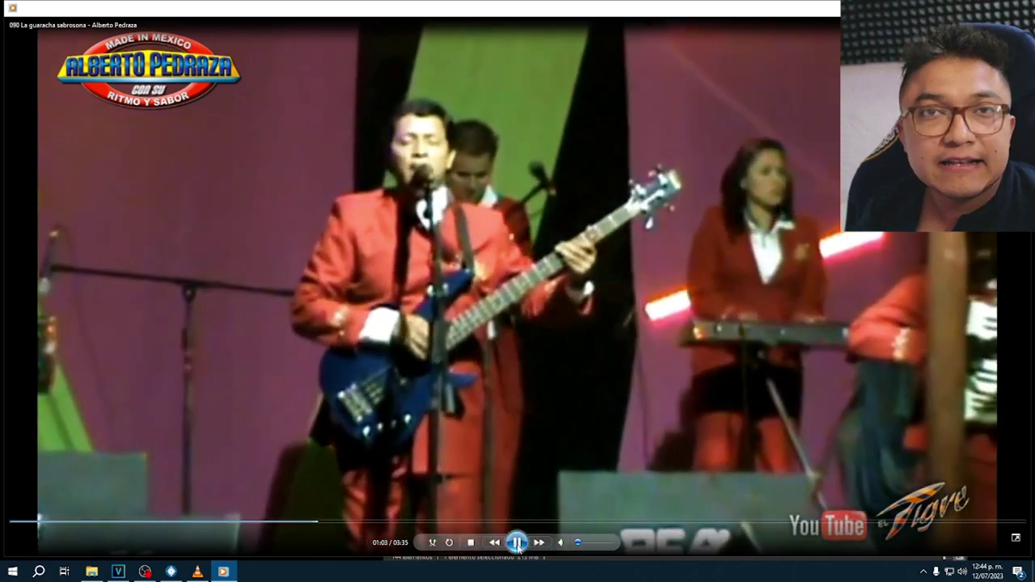
{"action": "left_click", "coordinate": [516, 542]}
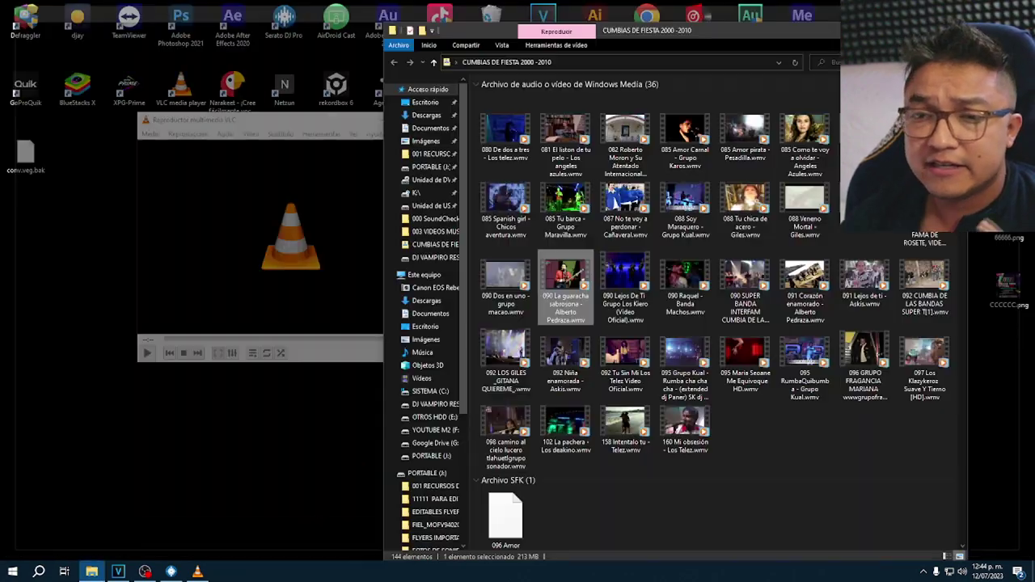
{"action": "key", "text": "alt+F4"}
Step: Uncover the 090 La guaracha sabrosona video on the desktop, play it and check its playback at several points
{"action": "left_click_drag", "start_coordinate": [317, 130], "coordinate": [292, 327]}
{"action": "left_click", "coordinate": [181, 229]}
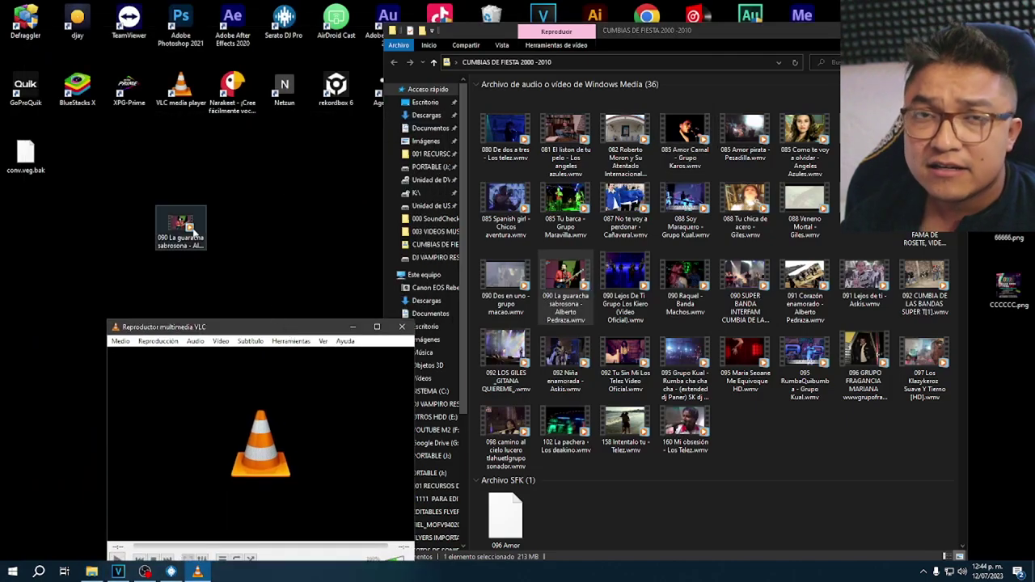
{"action": "double_click", "coordinate": [181, 228]}
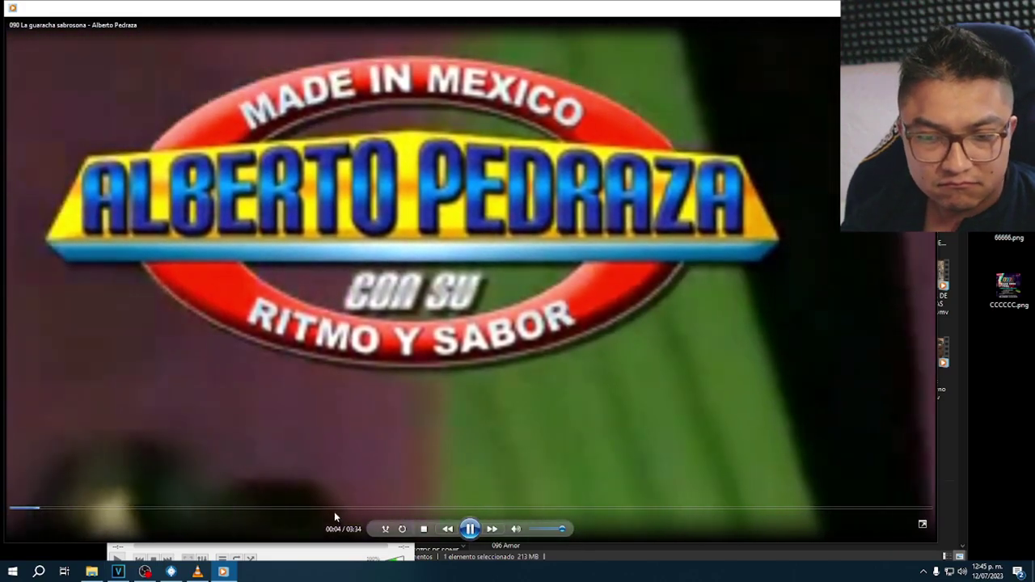
{"action": "left_click", "coordinate": [336, 510]}
{"action": "left_click", "coordinate": [631, 510]}
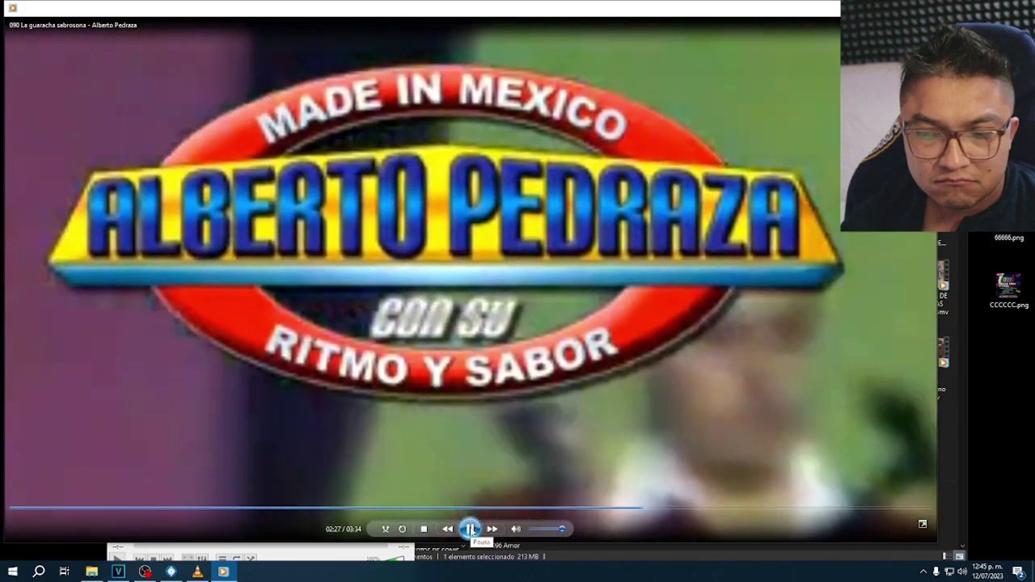
{"action": "left_click", "coordinate": [651, 289]}
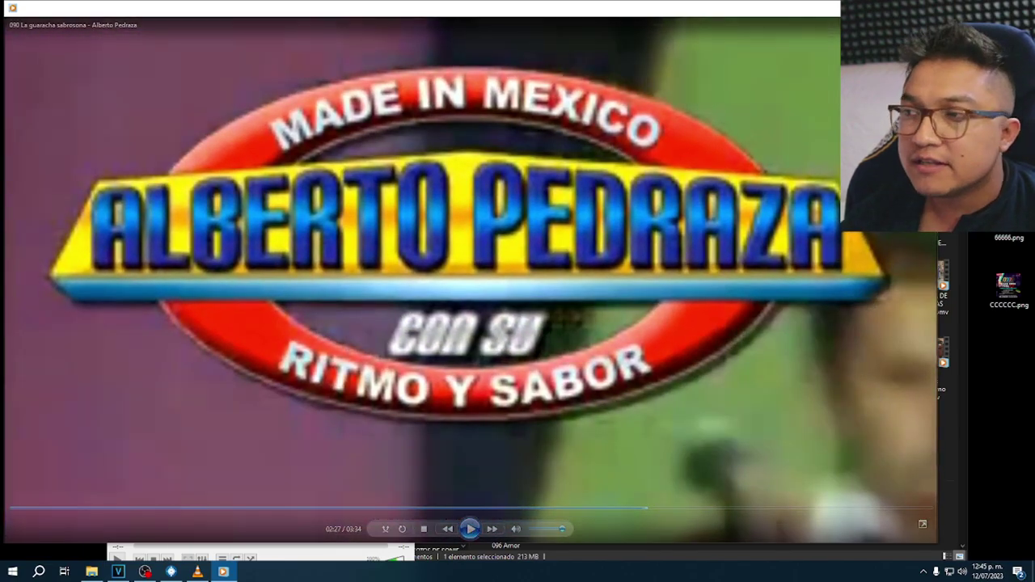
{"action": "key", "text": "s"}
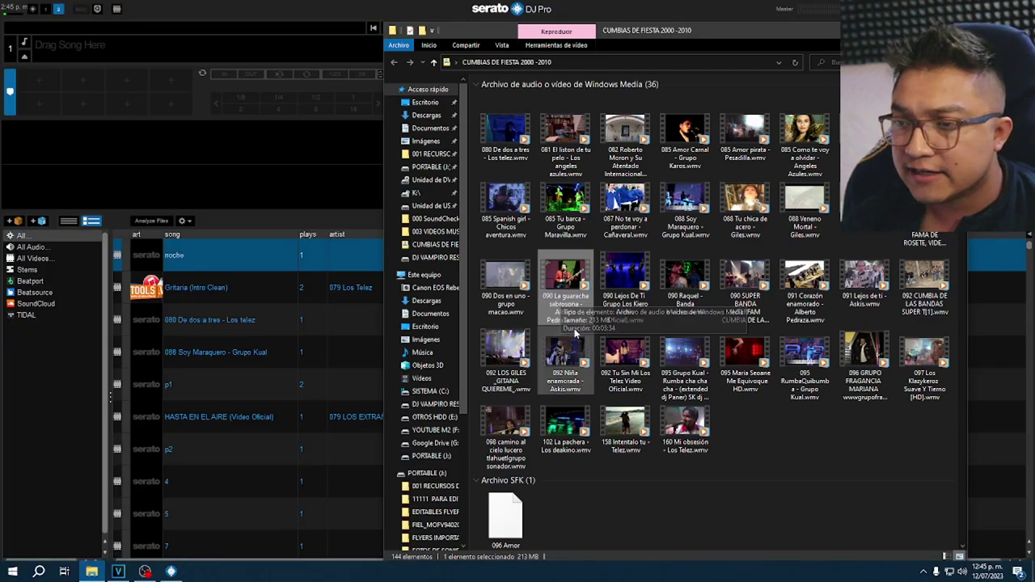
Step: Load the 090 La guaracha sabrosona video from the CUMBIAS DE FIESTA 2000 -2010 folder onto deck 1 of Serato DJ Pro
{"action": "left_click_drag", "start_coordinate": [581, 285], "coordinate": [287, 48]}
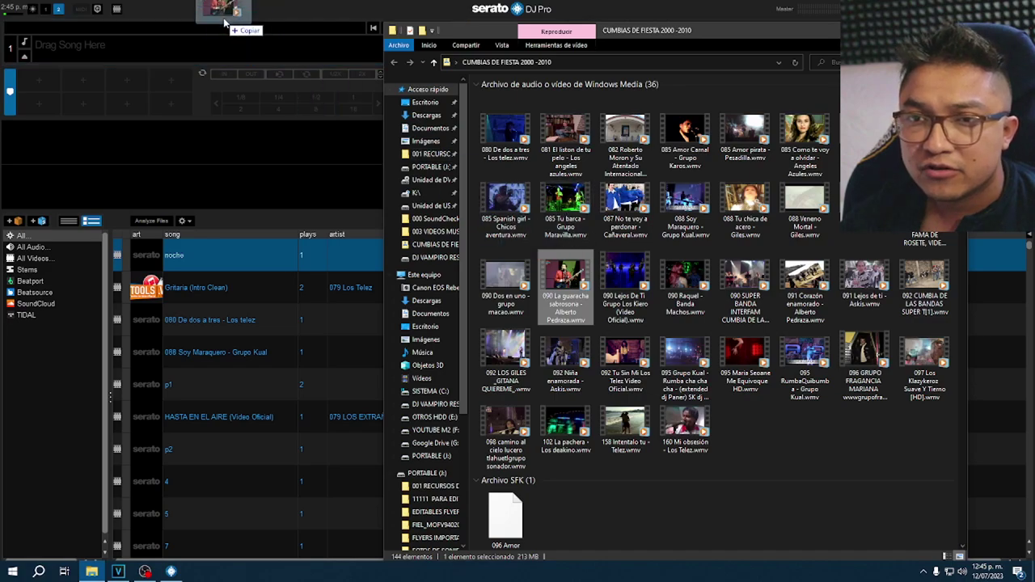
{"action": "double_click", "coordinate": [624, 34]}
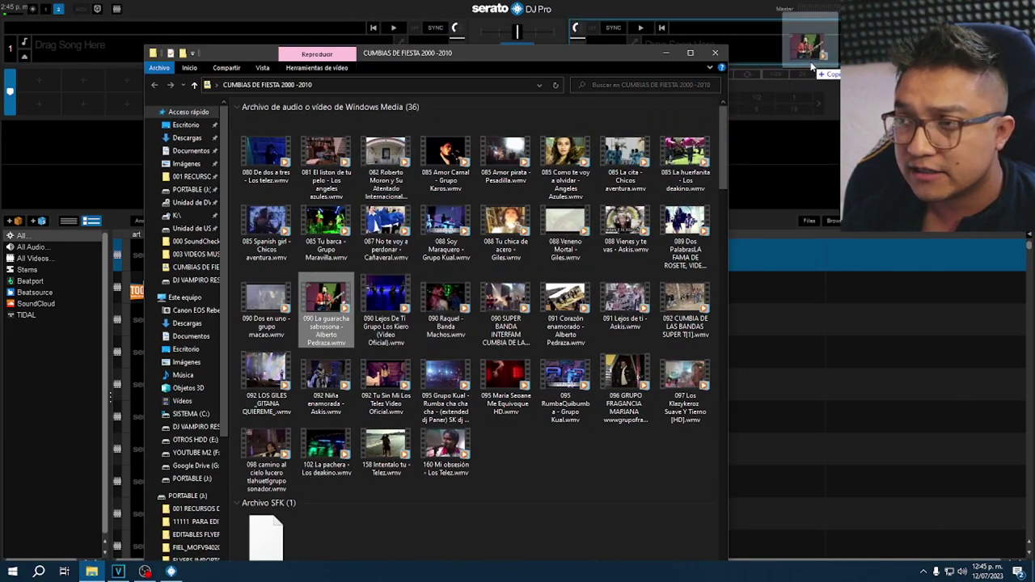
{"action": "left_click_drag", "start_coordinate": [530, 52], "coordinate": [818, 50]}
{"action": "left_click_drag", "start_coordinate": [619, 315], "coordinate": [349, 39]}
{"action": "left_click_drag", "start_coordinate": [612, 303], "coordinate": [335, 37]}
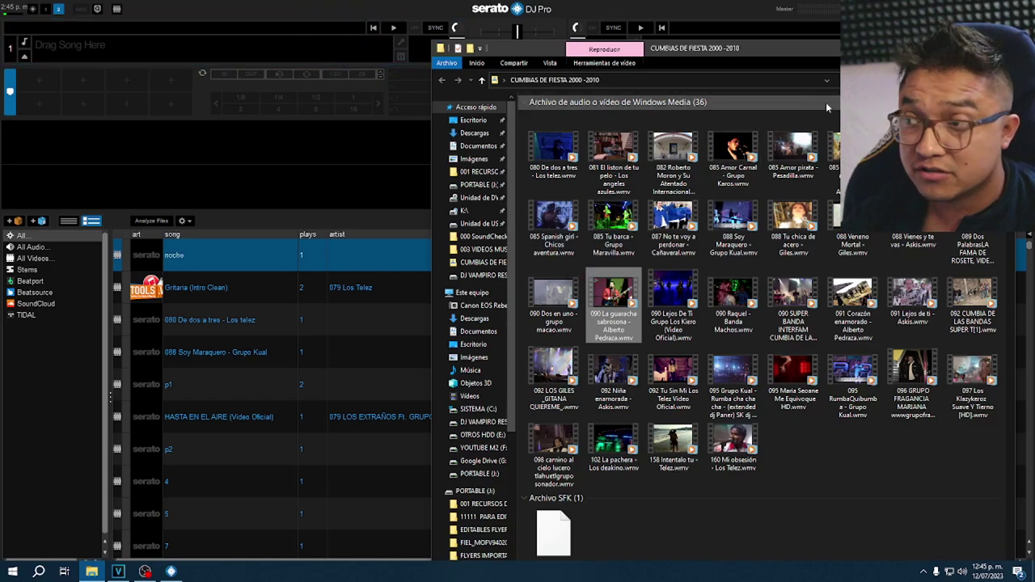
{"action": "left_click_drag", "start_coordinate": [613, 307], "coordinate": [321, 29]}
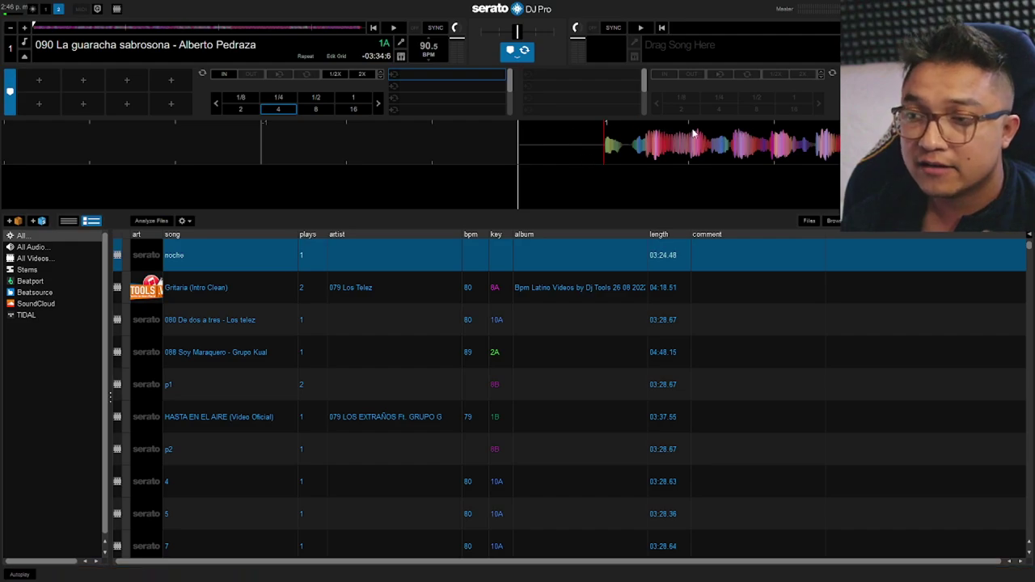
Step: Start the loaded track on deck 1 and enable the video panel to check its picture
{"action": "key", "text": "space"}
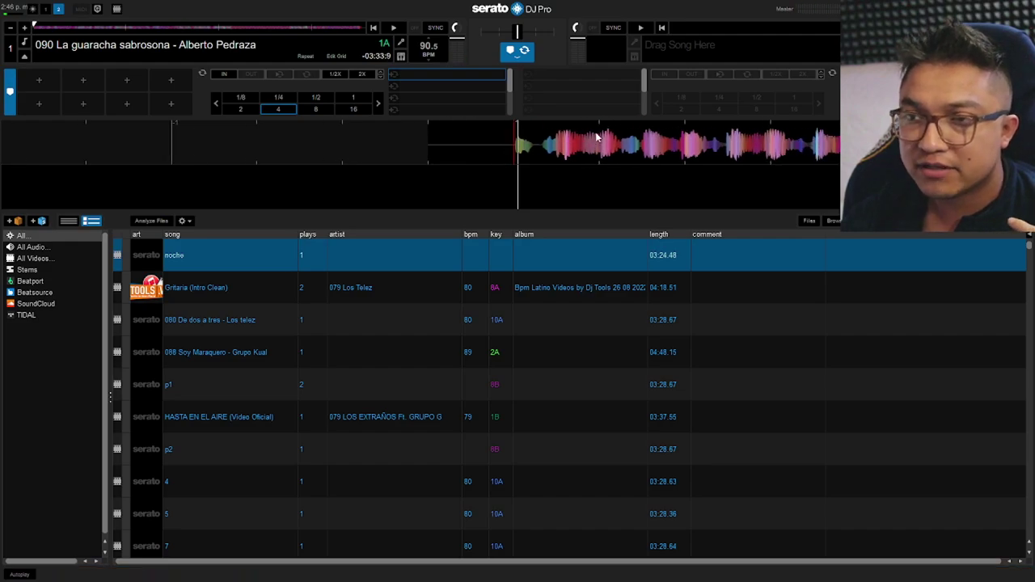
{"action": "left_click", "coordinate": [118, 9]}
{"action": "left_click", "coordinate": [637, 283]}
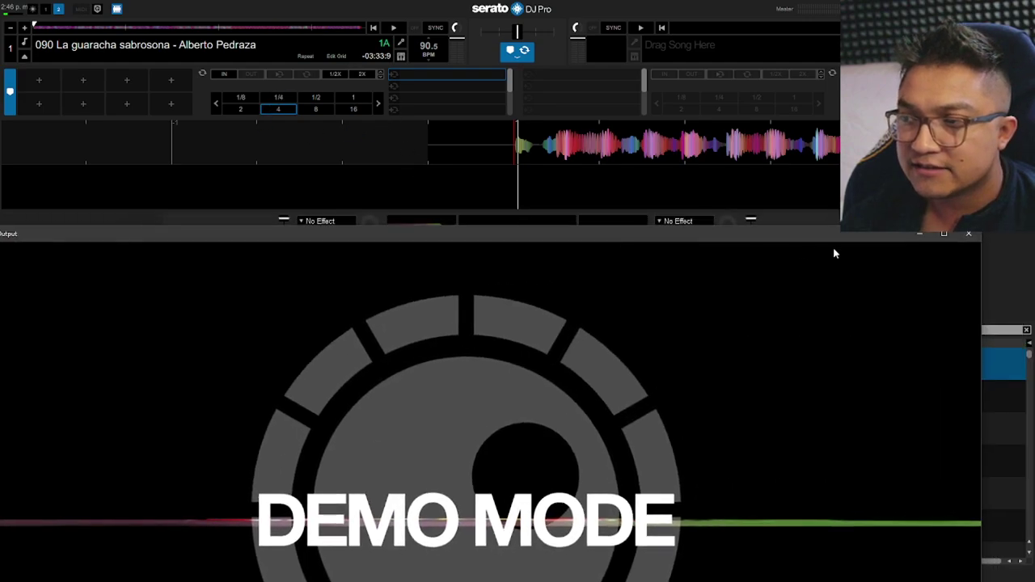
{"action": "left_click", "coordinate": [118, 30]}
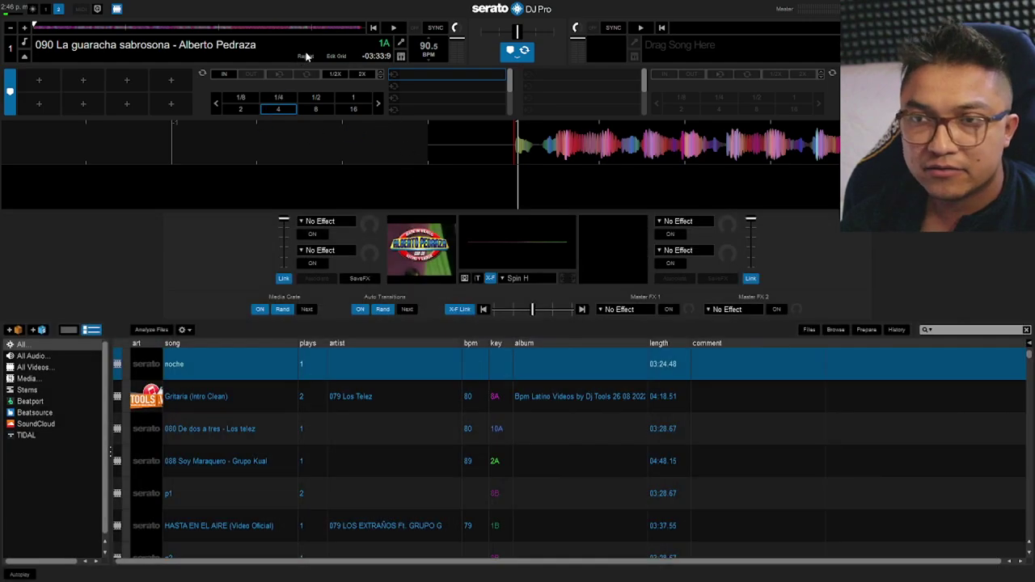
Step: Play the deck 1 track, jump between several points and raise its video fader to check the picture in the mixed output
{"action": "key", "text": "space"}
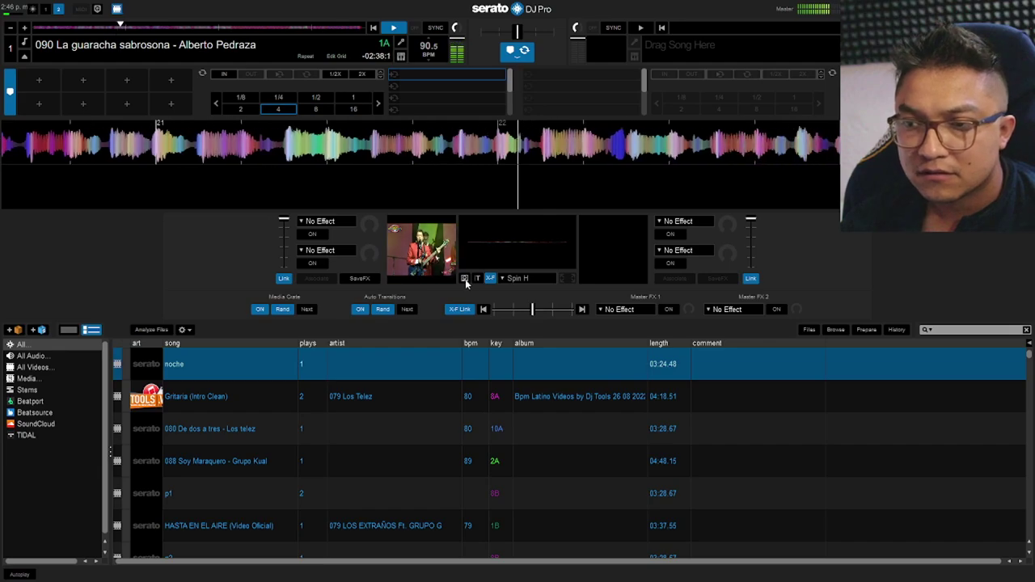
{"action": "left_click", "coordinate": [249, 28]}
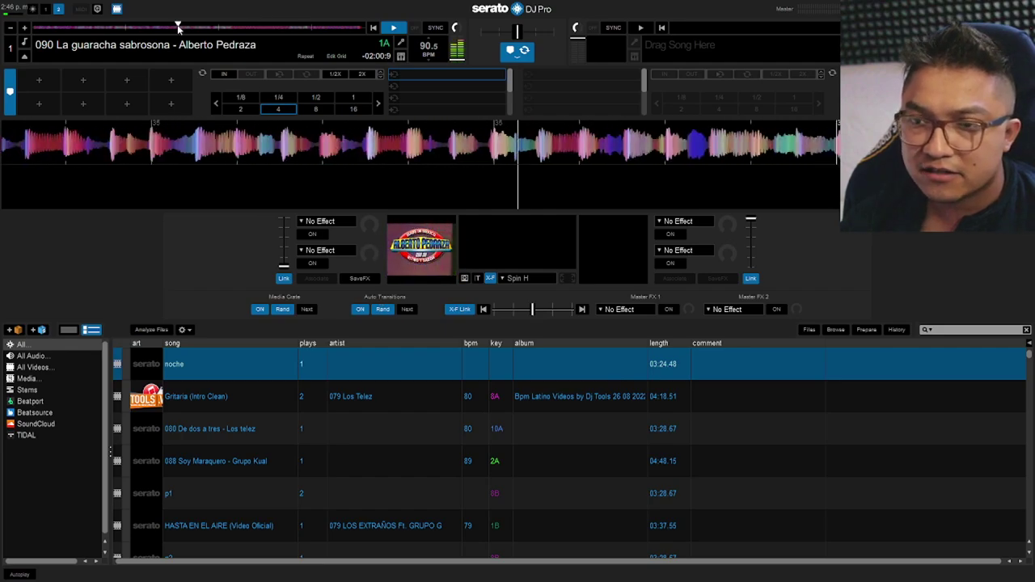
{"action": "left_click", "coordinate": [135, 28]}
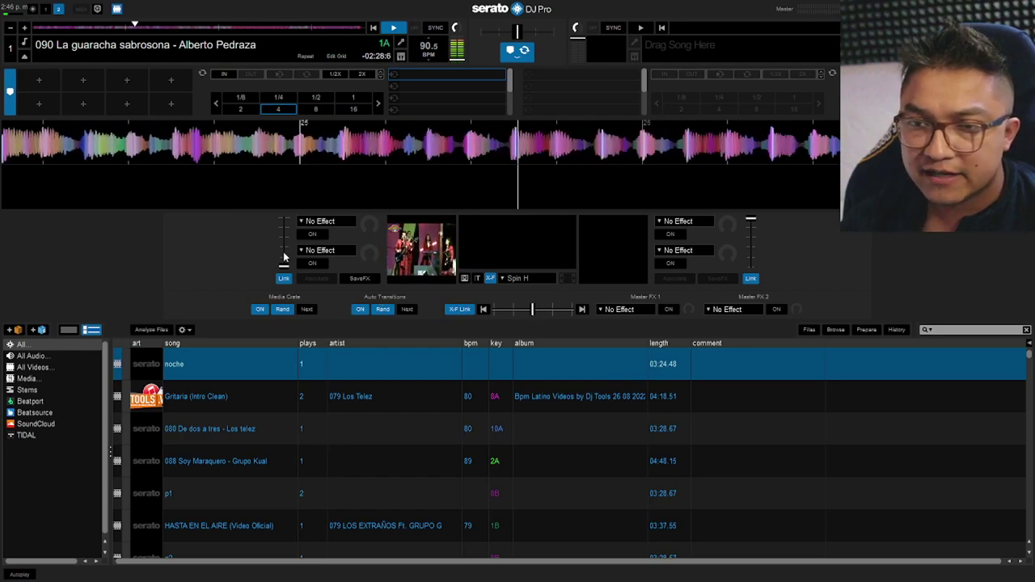
{"action": "left_click_drag", "start_coordinate": [283, 268], "coordinate": [287, 230]}
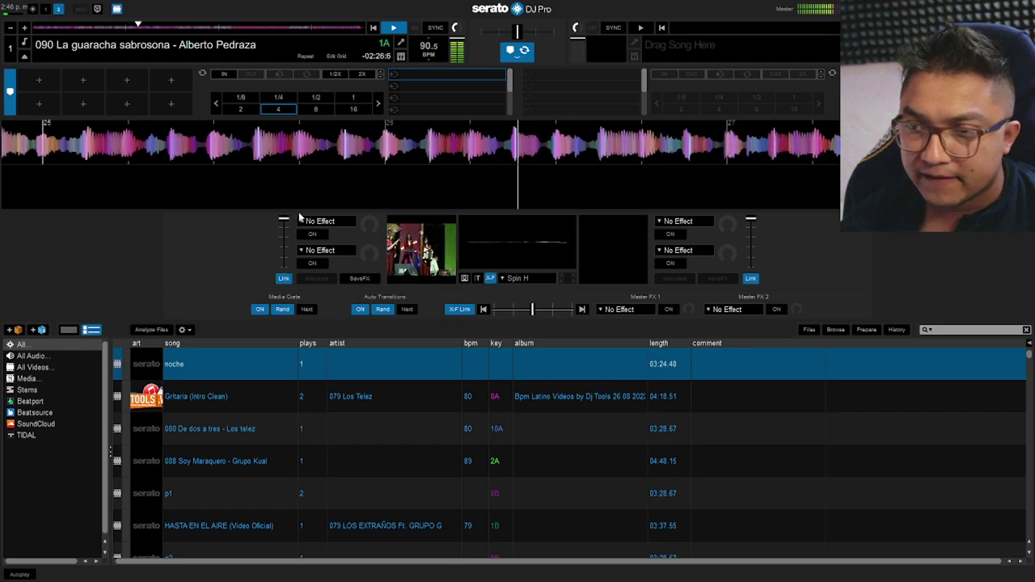
{"action": "left_click_drag", "start_coordinate": [520, 311], "coordinate": [511, 309]}
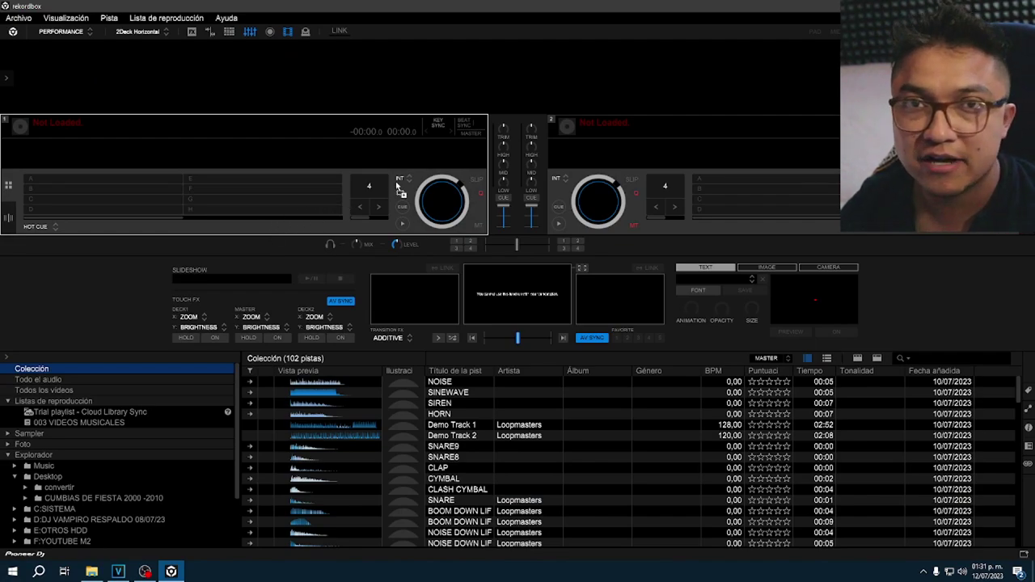
Step: Load the 090 La guaracha sabrosona video onto deck 1 of rekordbox, start it and lower the channel 1 volume fully
{"action": "left_click_drag", "start_coordinate": [398, 187], "coordinate": [397, 186]}
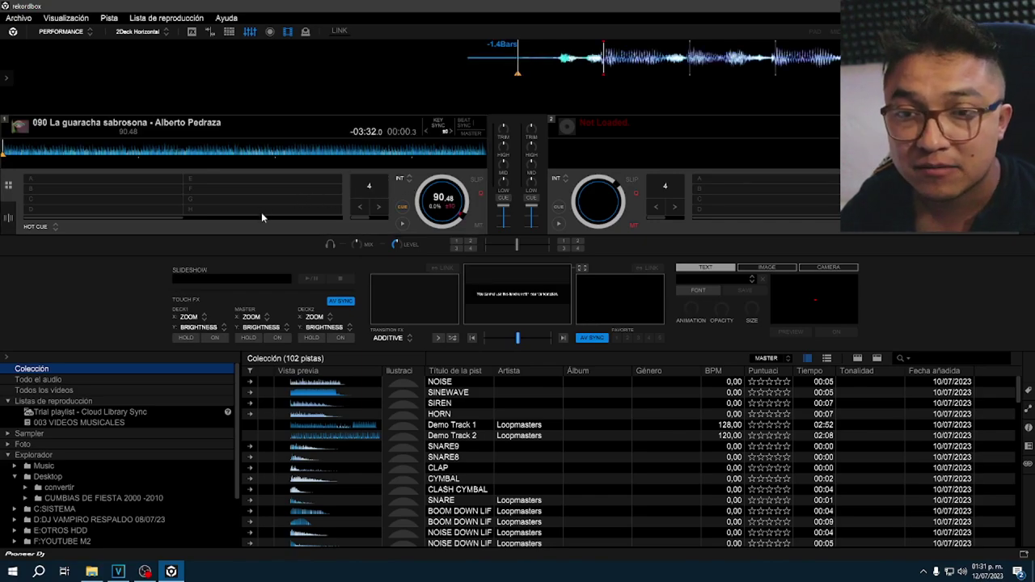
{"action": "left_click", "coordinate": [402, 224]}
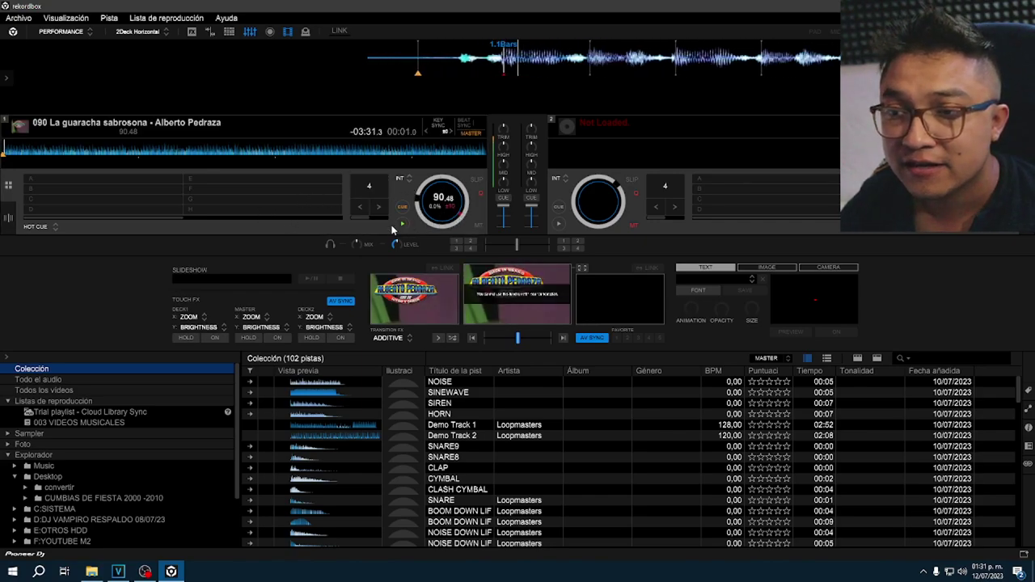
{"action": "left_click_drag", "start_coordinate": [505, 211], "coordinate": [504, 227]}
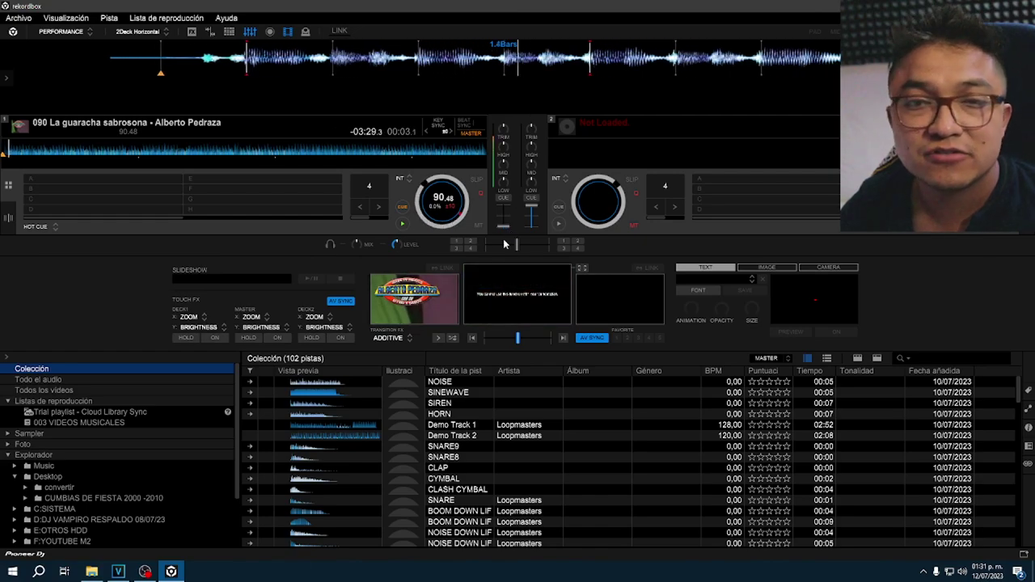
Step: Check the deck 1 video's playback at several points along the track while working the channel 1 volume fader
{"action": "left_click", "coordinate": [46, 152]}
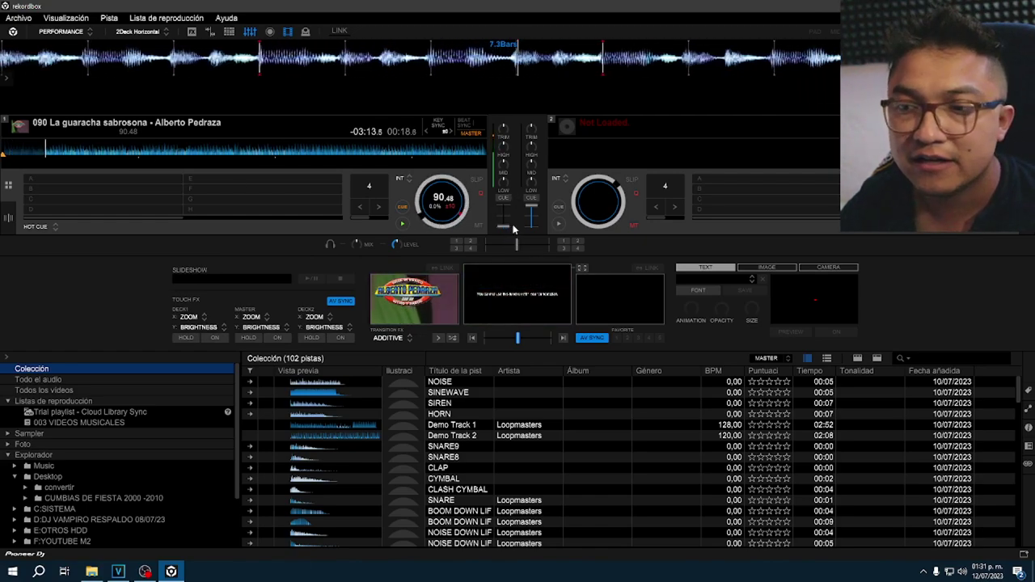
{"action": "mouse_move", "coordinate": [502, 229]}
{"action": "left_mouse_down"}
{"action": "mouse_move", "coordinate": [503, 212]}
{"action": "mouse_move", "coordinate": [503, 229]}
{"action": "left_mouse_up"}
{"action": "left_click", "coordinate": [146, 151]}
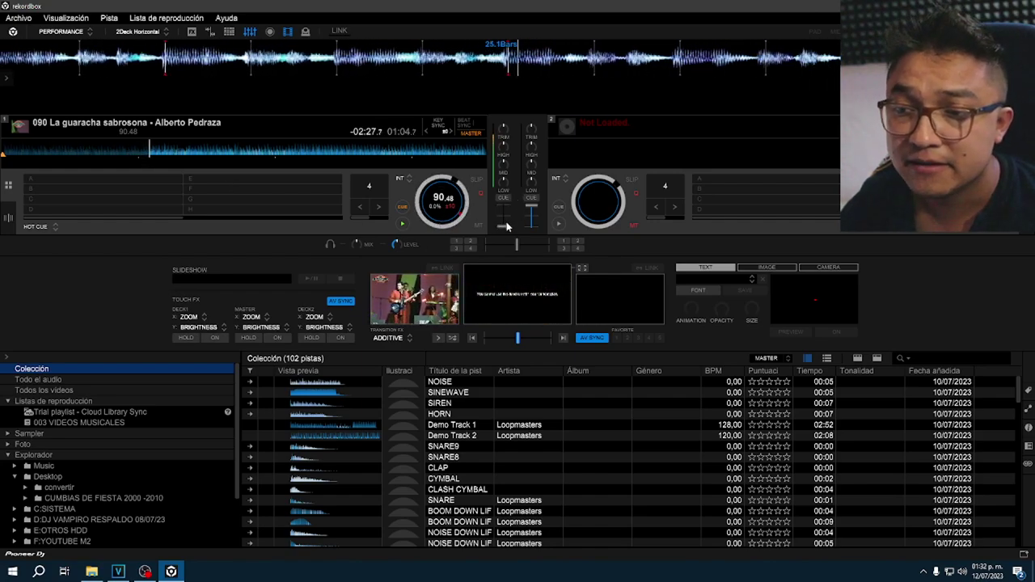
{"action": "mouse_move", "coordinate": [505, 229]}
{"action": "left_mouse_down"}
{"action": "mouse_move", "coordinate": [506, 209]}
{"action": "mouse_move", "coordinate": [504, 227]}
{"action": "left_mouse_up"}
{"action": "left_click", "coordinate": [283, 149]}
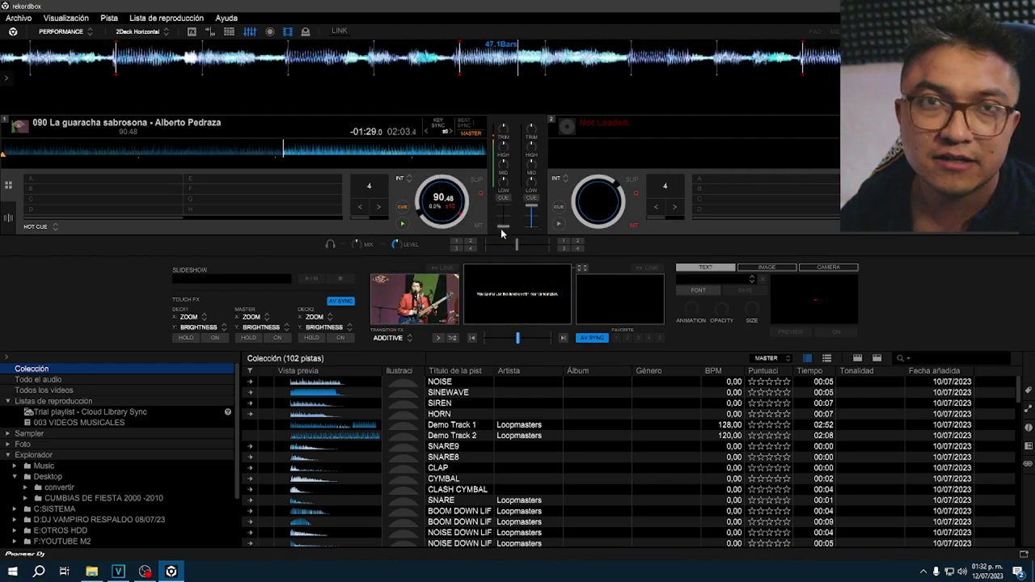
{"action": "mouse_move", "coordinate": [502, 232]}
{"action": "left_mouse_down"}
{"action": "mouse_move", "coordinate": [505, 210]}
{"action": "mouse_move", "coordinate": [503, 227]}
{"action": "left_mouse_up"}
{"action": "left_click", "coordinate": [344, 149]}
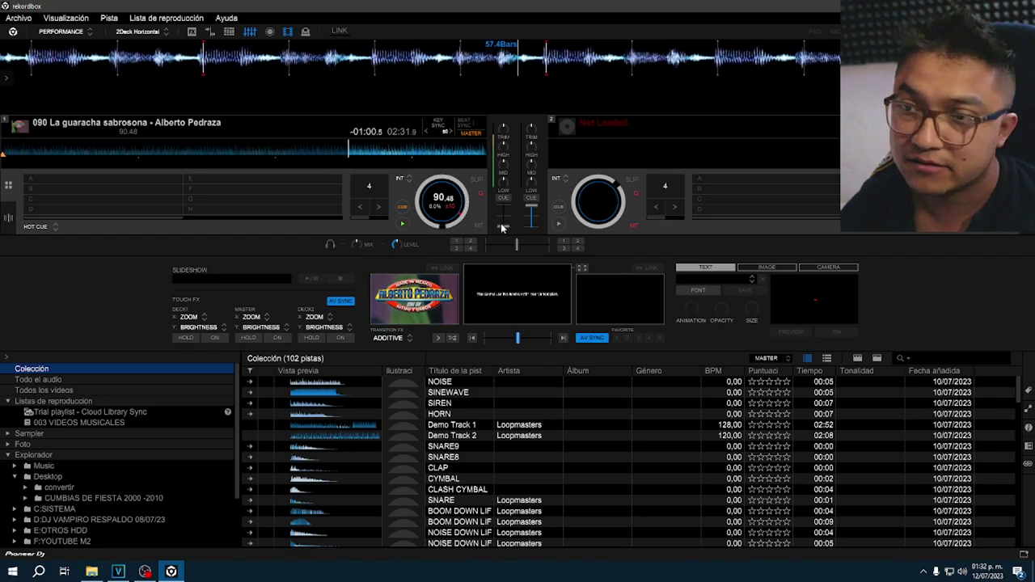
{"action": "mouse_move", "coordinate": [502, 226]}
{"action": "left_mouse_down"}
{"action": "mouse_move", "coordinate": [504, 202]}
{"action": "mouse_move", "coordinate": [503, 226]}
{"action": "left_mouse_up"}
{"action": "left_click", "coordinate": [270, 153]}
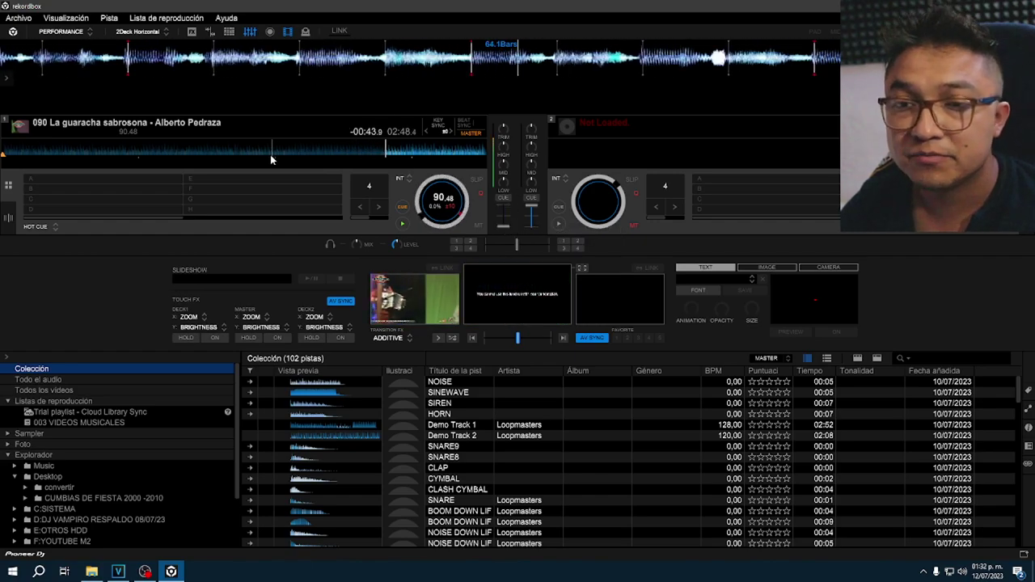
{"action": "left_click", "coordinate": [173, 157]}
{"action": "left_click_drag", "start_coordinate": [503, 225], "coordinate": [510, 267]}
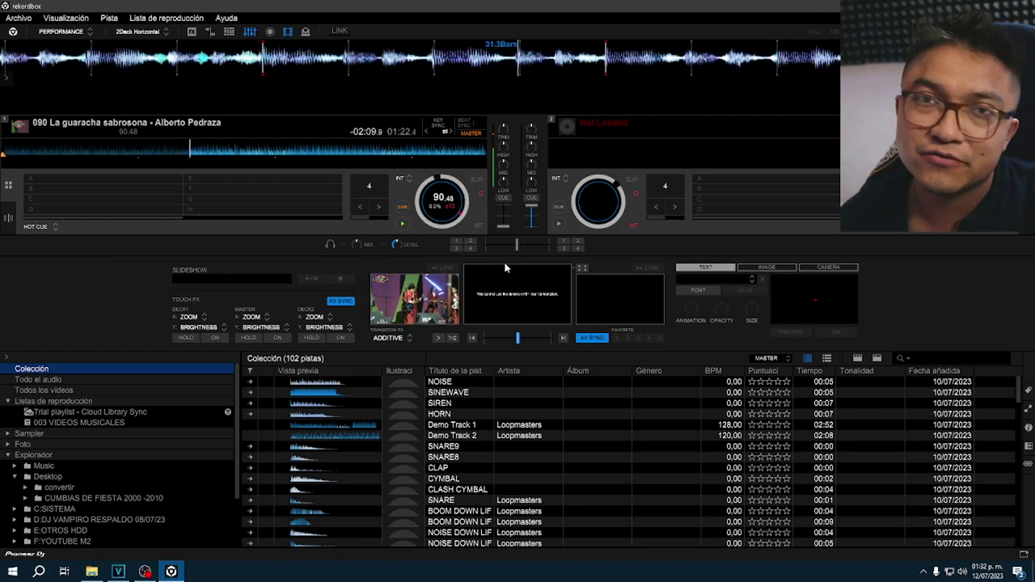
{"action": "mouse_move", "coordinate": [503, 227]}
{"action": "left_mouse_down"}
{"action": "mouse_move", "coordinate": [504, 205]}
{"action": "mouse_move", "coordinate": [503, 227]}
{"action": "left_mouse_up"}
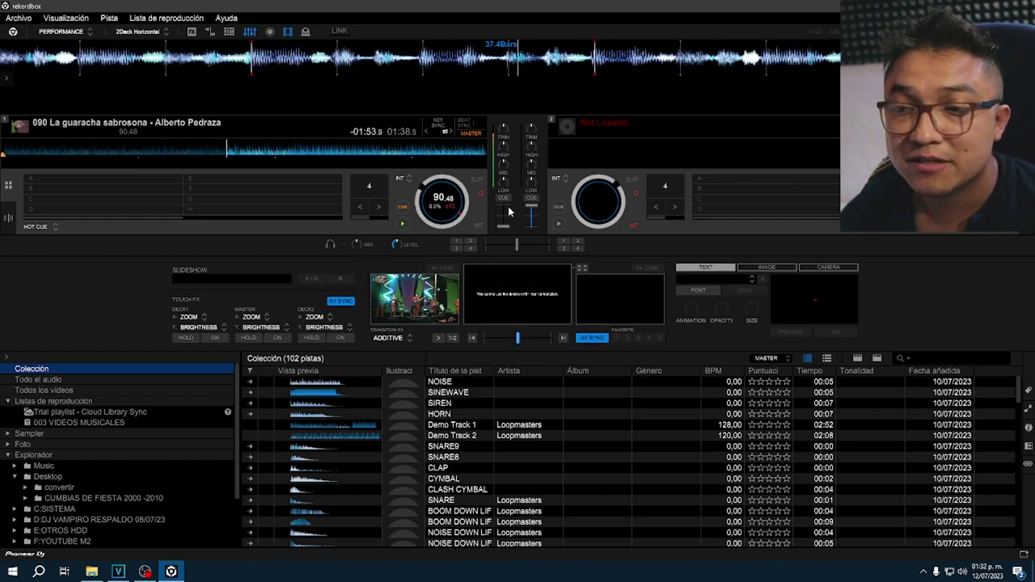
{"action": "mouse_move", "coordinate": [503, 220]}
{"action": "left_mouse_down"}
{"action": "mouse_move", "coordinate": [507, 195]}
{"action": "mouse_move", "coordinate": [503, 226]}
{"action": "left_mouse_up"}
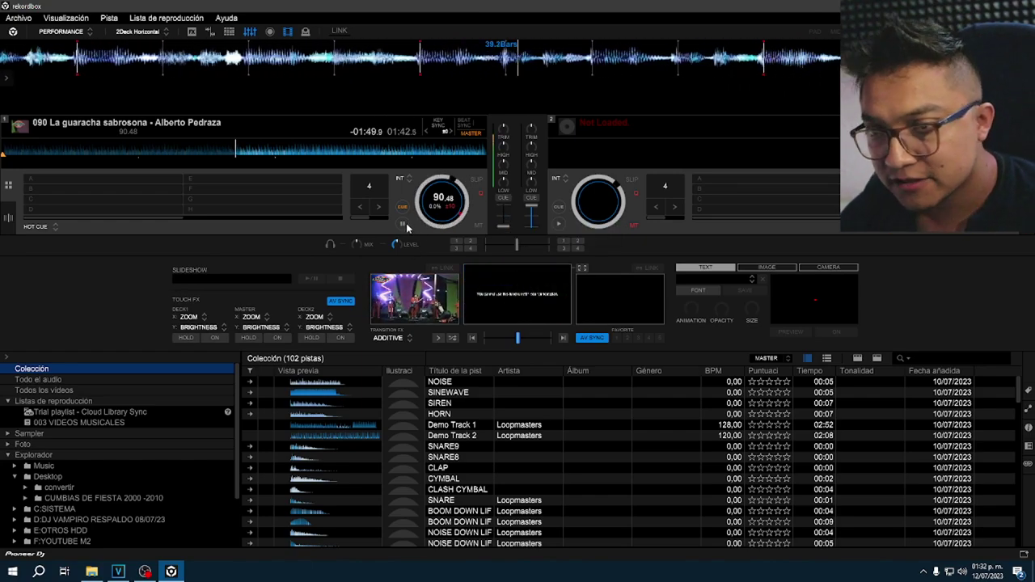